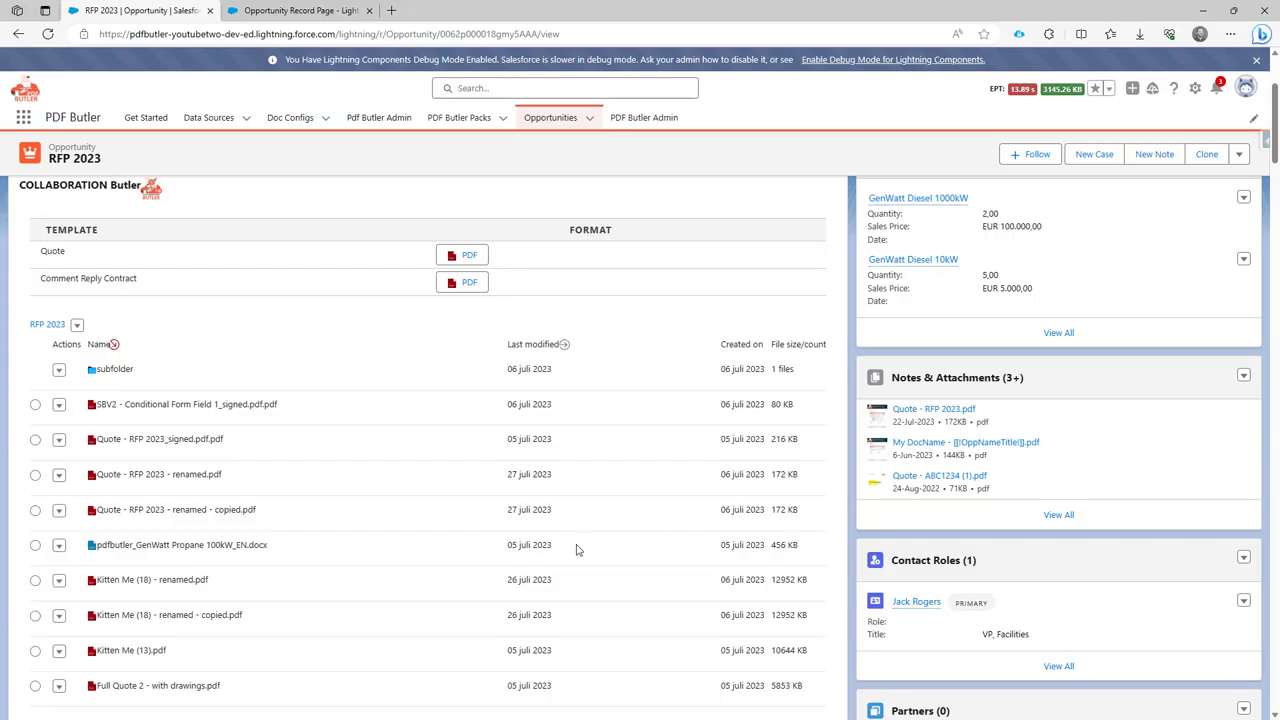
Review the COLLABORATION Butler component's sharing link setting, and the subfolder's available actions and contents on the RFP 2023 opportunity
left_click(265, 13)
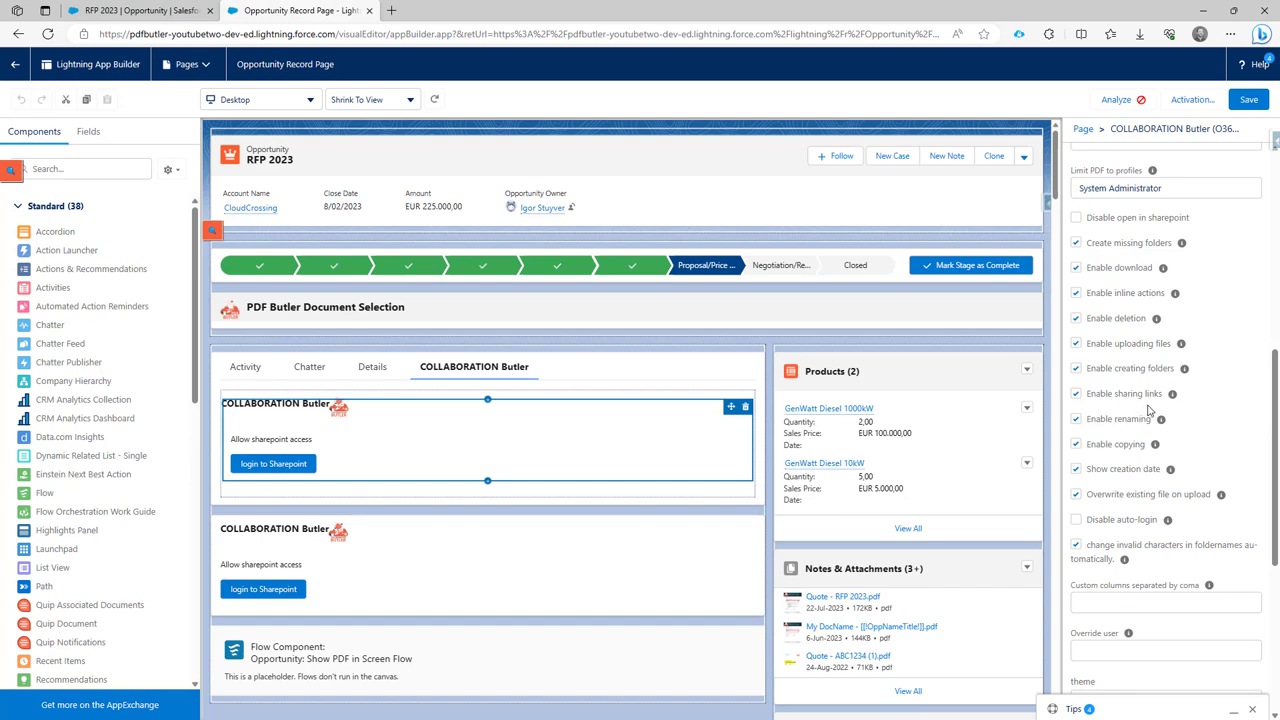
left_click(150, 14)
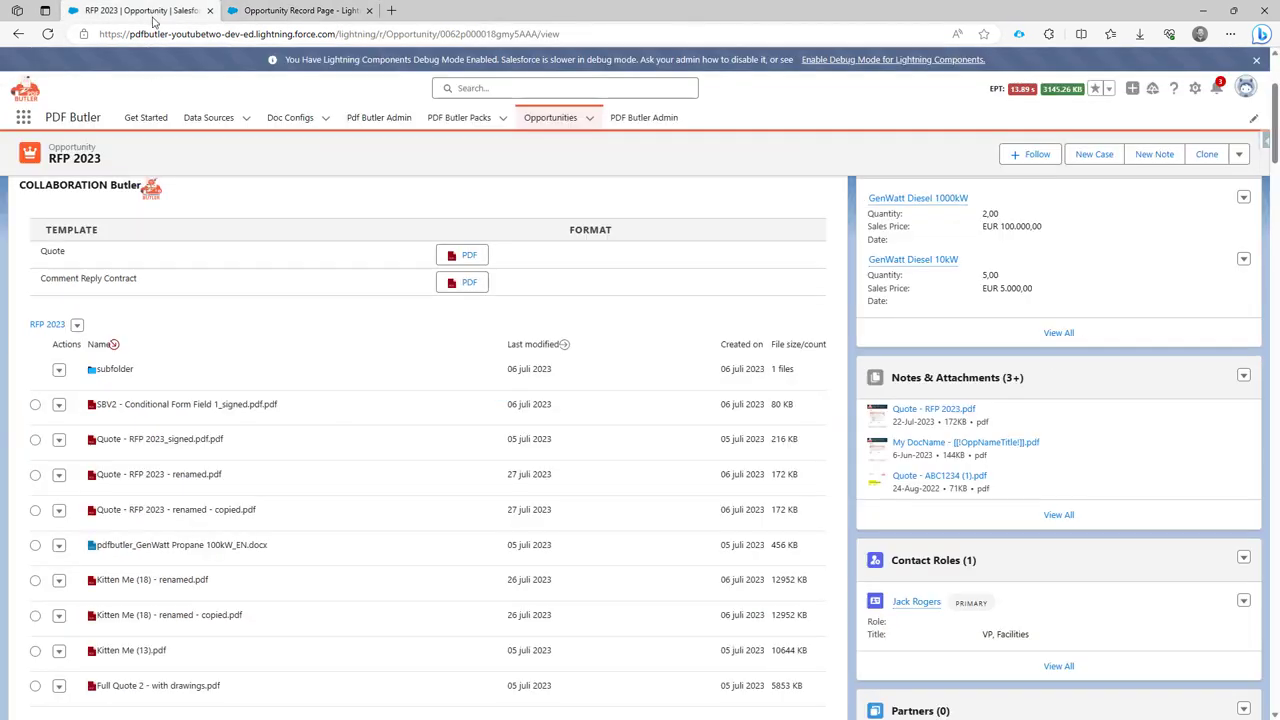
left_click(59, 371)
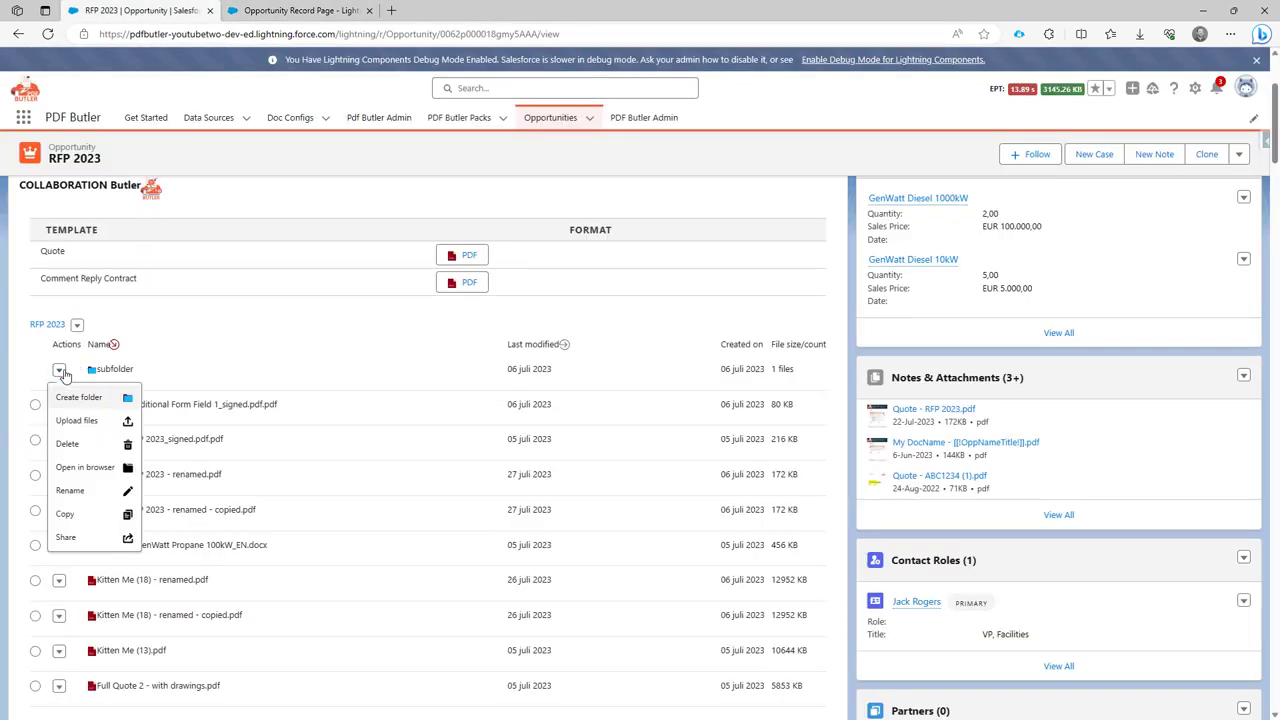
left_click(295, 373)
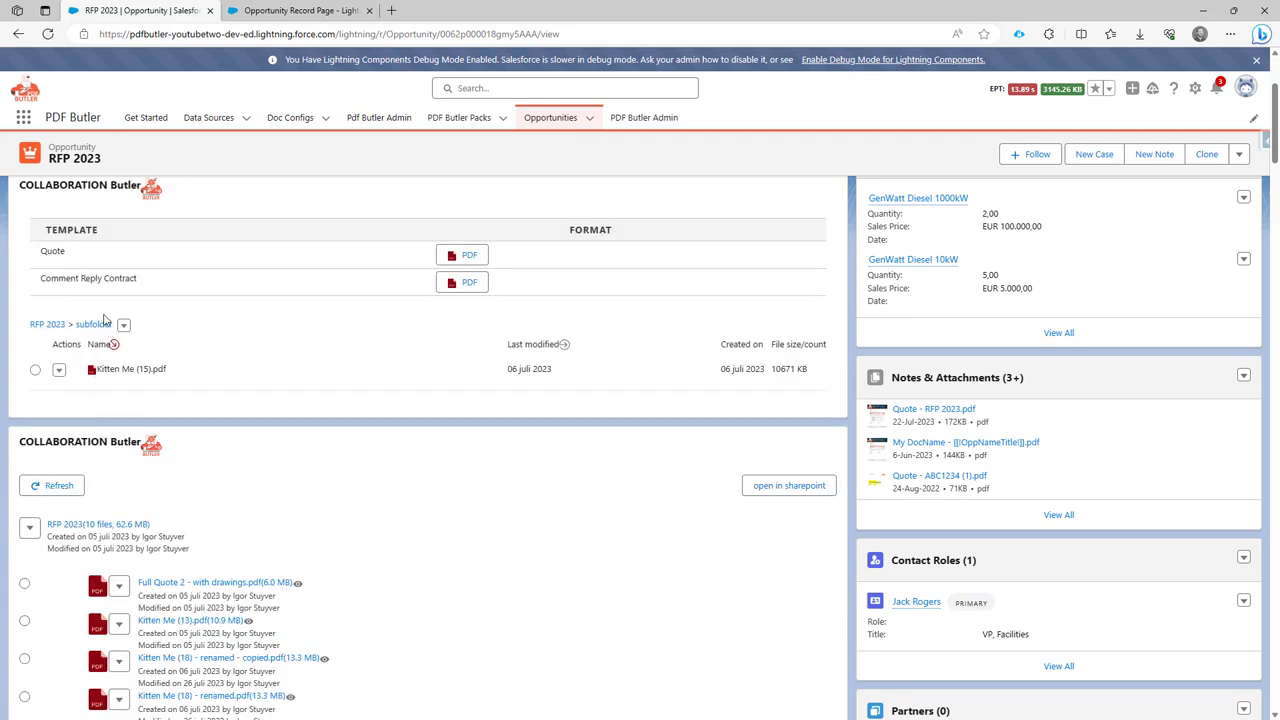
left_click(48, 324)
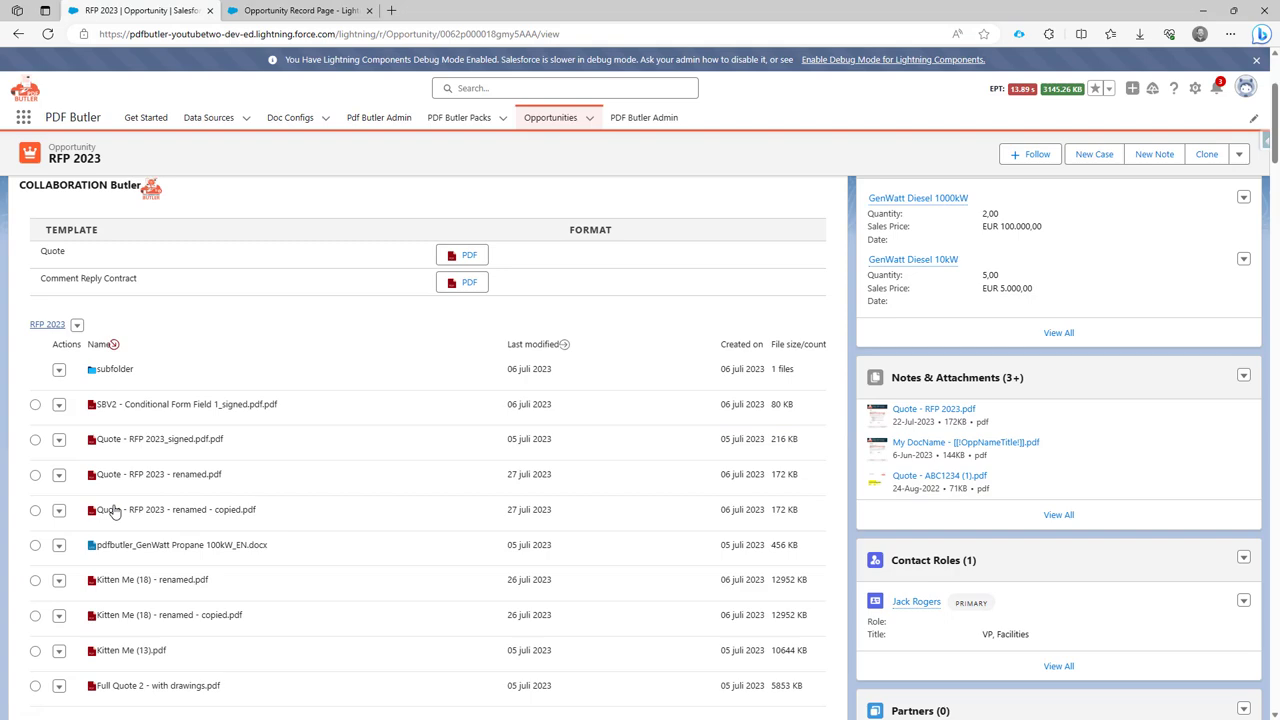
Open sharing for pdfbutler_GenWatt Propane 100kW_EN.docx and set the link permission to Can view
left_click(59, 545)
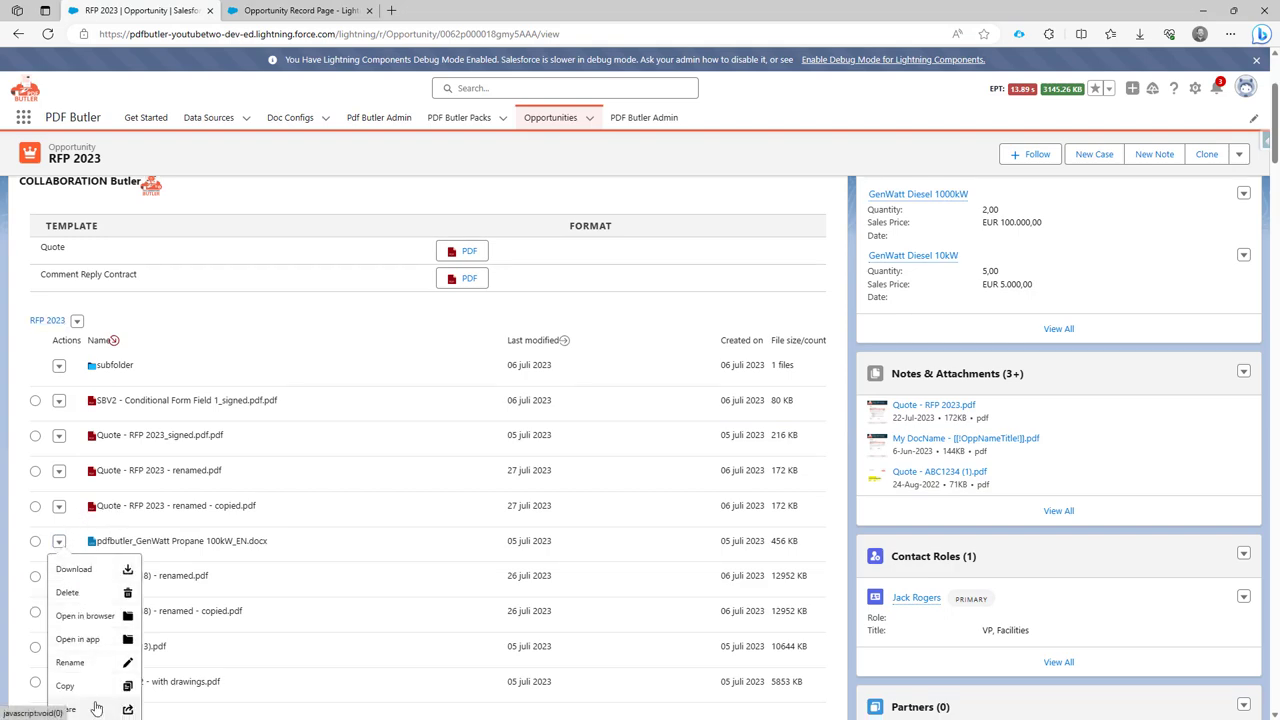
left_click(96, 708)
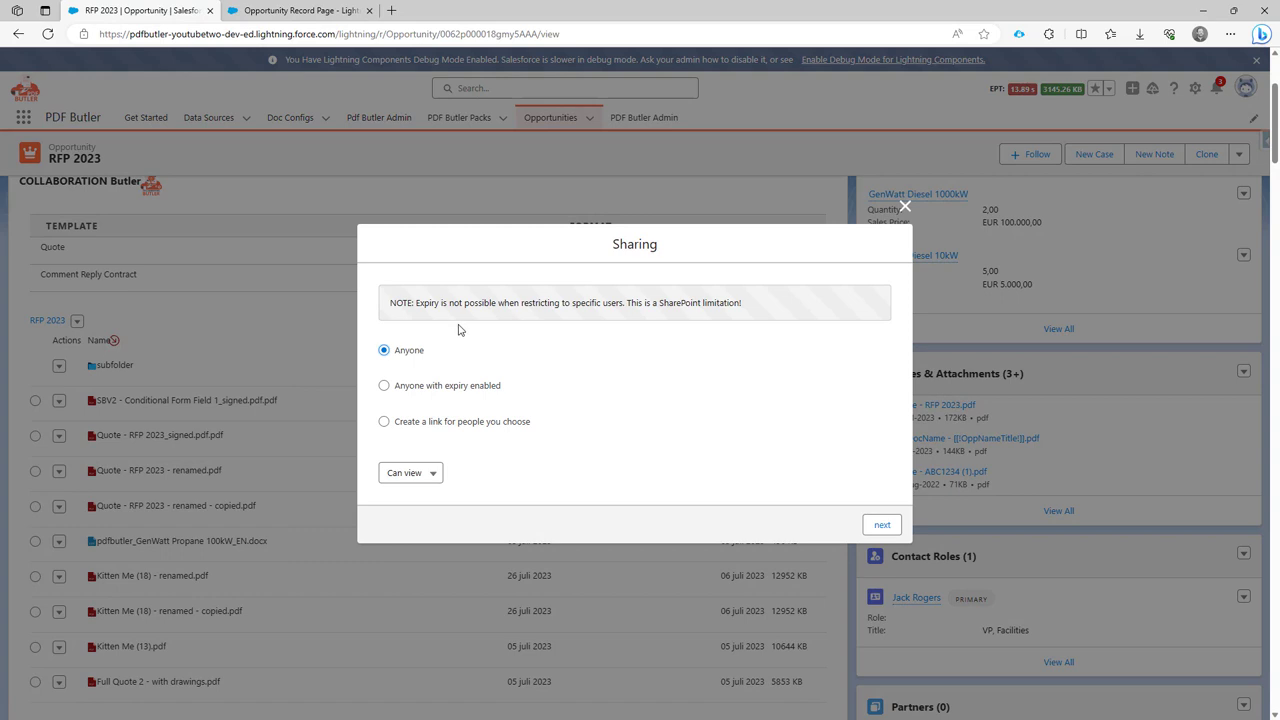
left_click(416, 477)
left_click(427, 523)
left_click(423, 474)
left_click(424, 499)
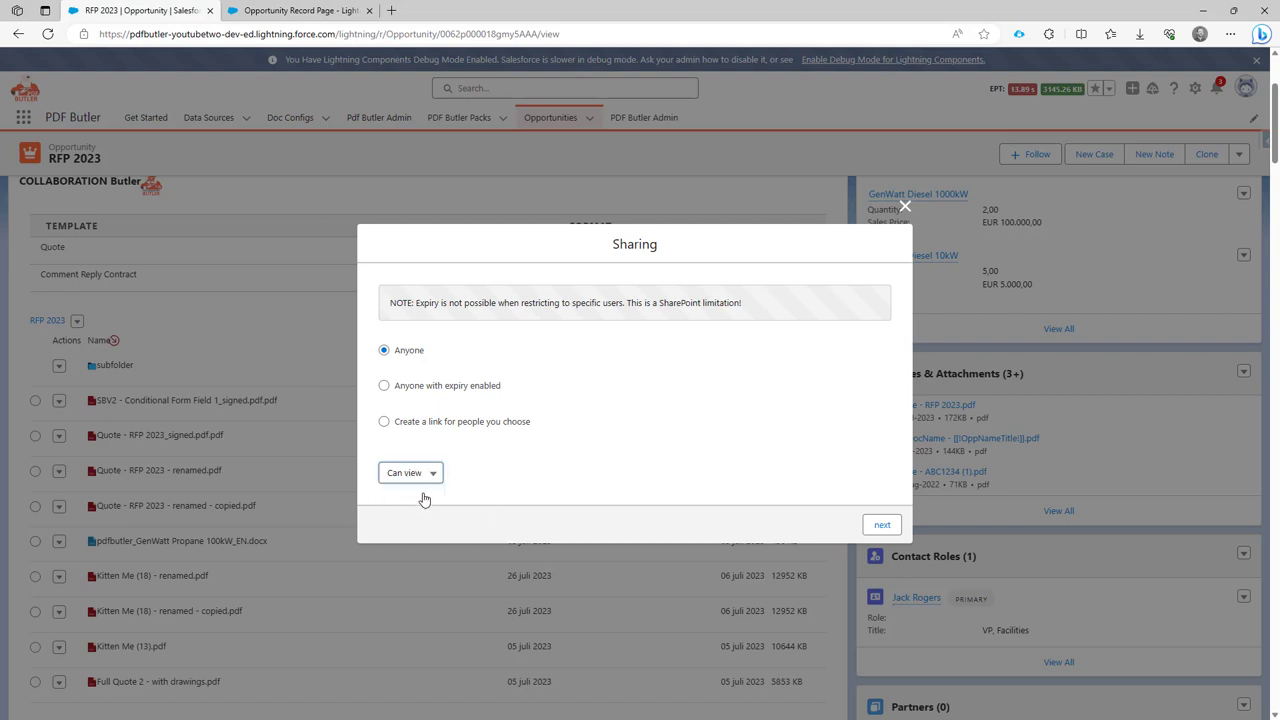
Set the link to Anyone with expiry enabled, expiring on 3-Aug-2023, and check the time and permission choices
left_click(419, 388)
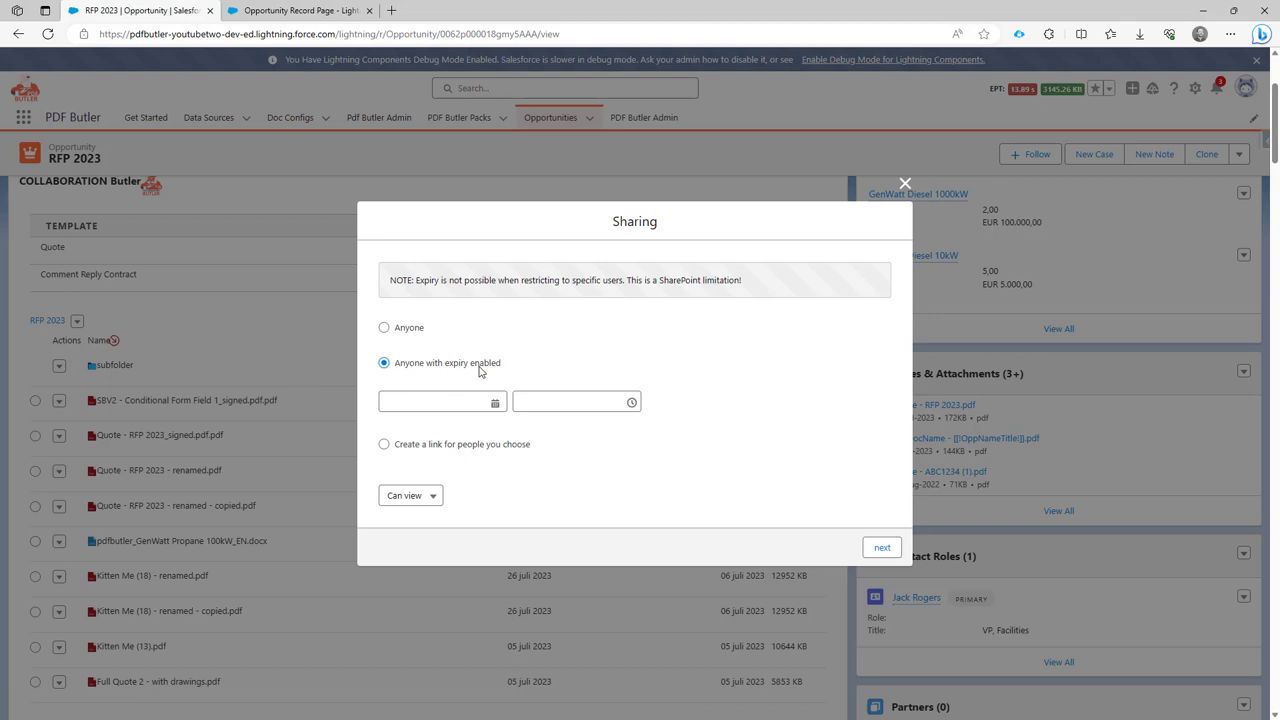
left_click(477, 401)
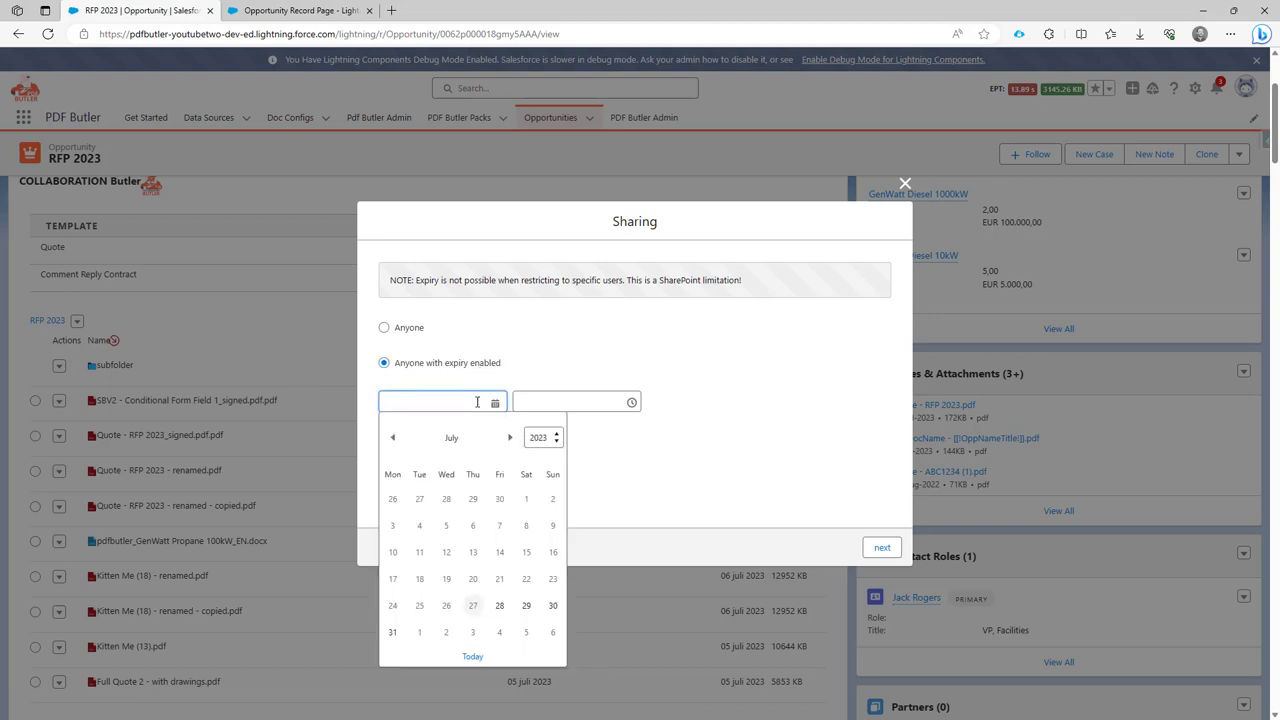
left_click(471, 634)
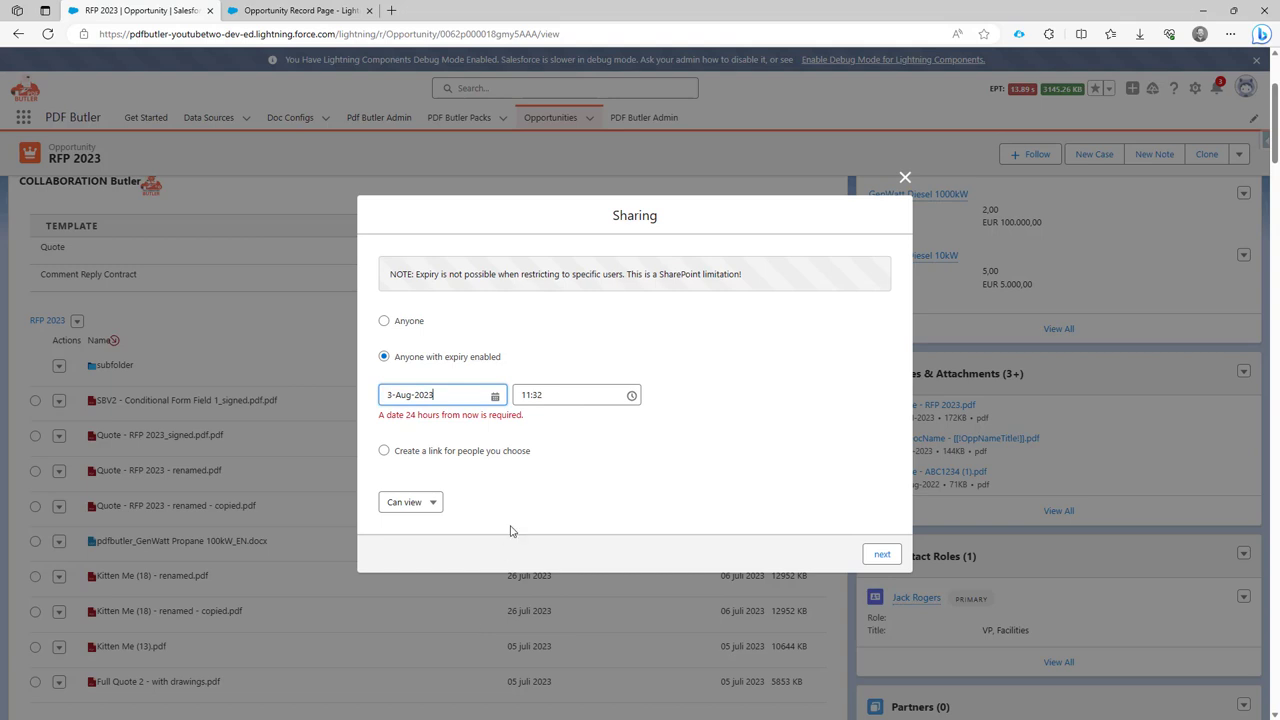
left_click(567, 394)
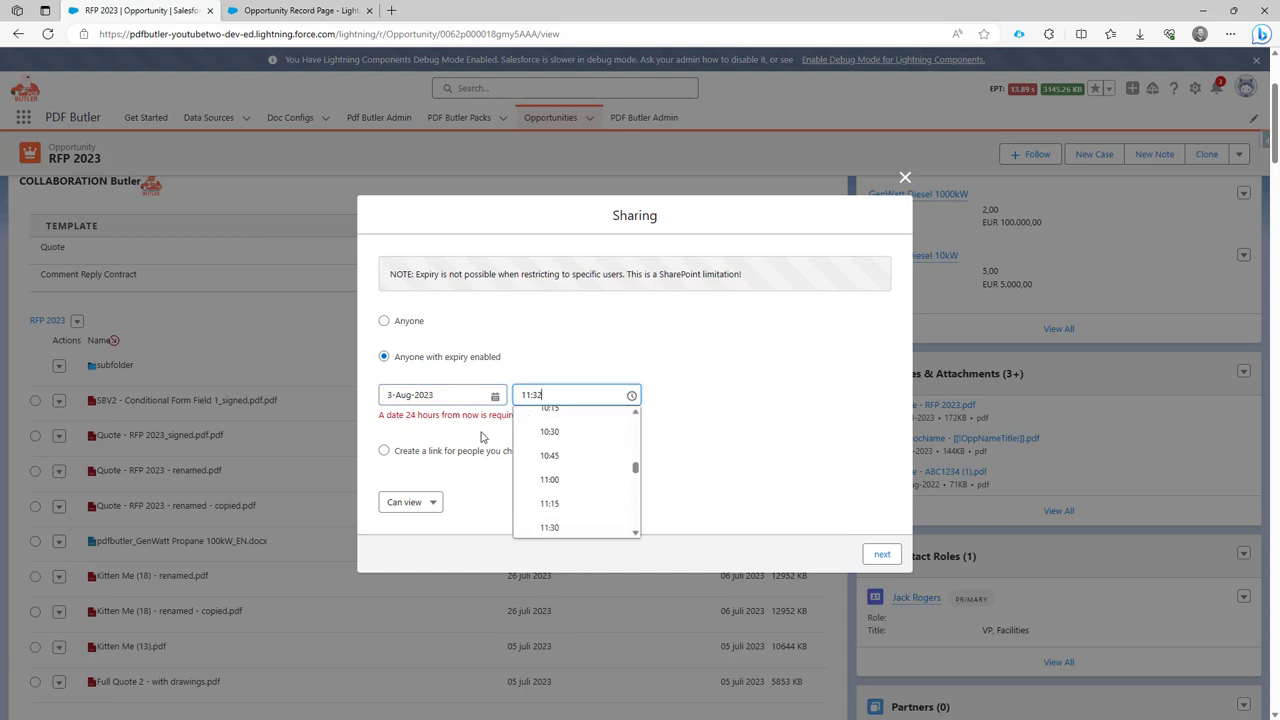
left_click(455, 412)
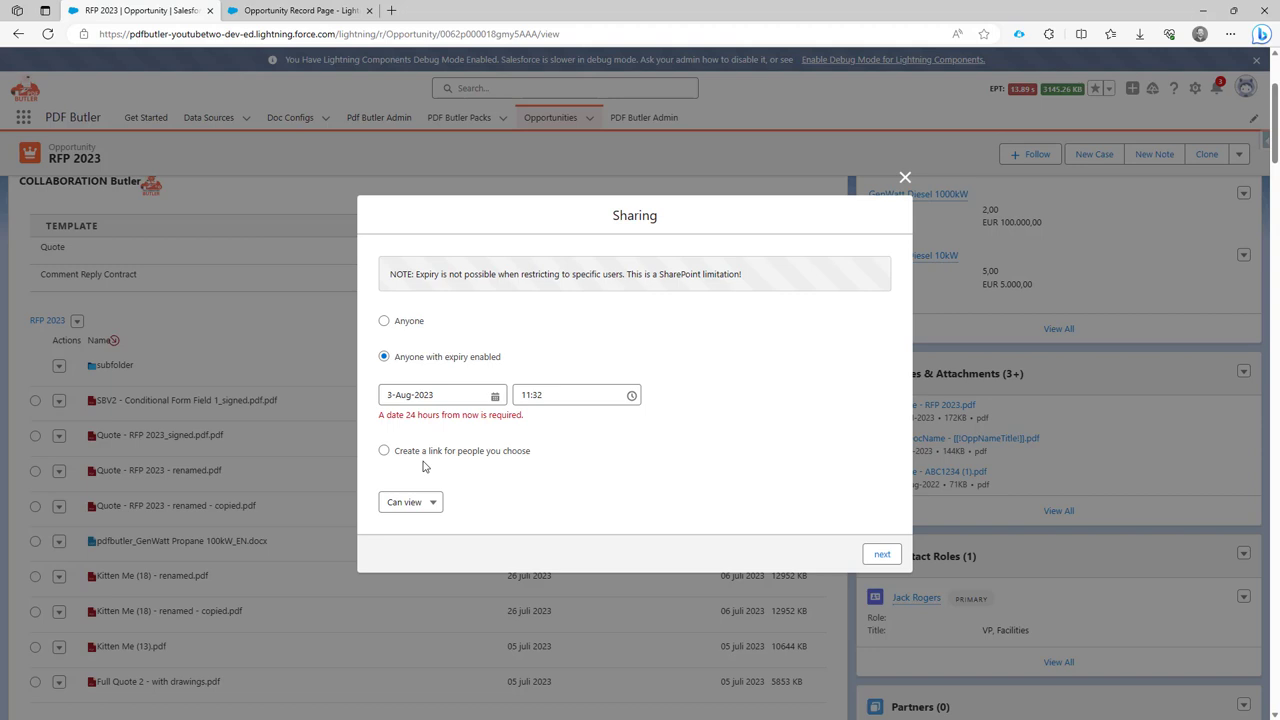
left_click(425, 500)
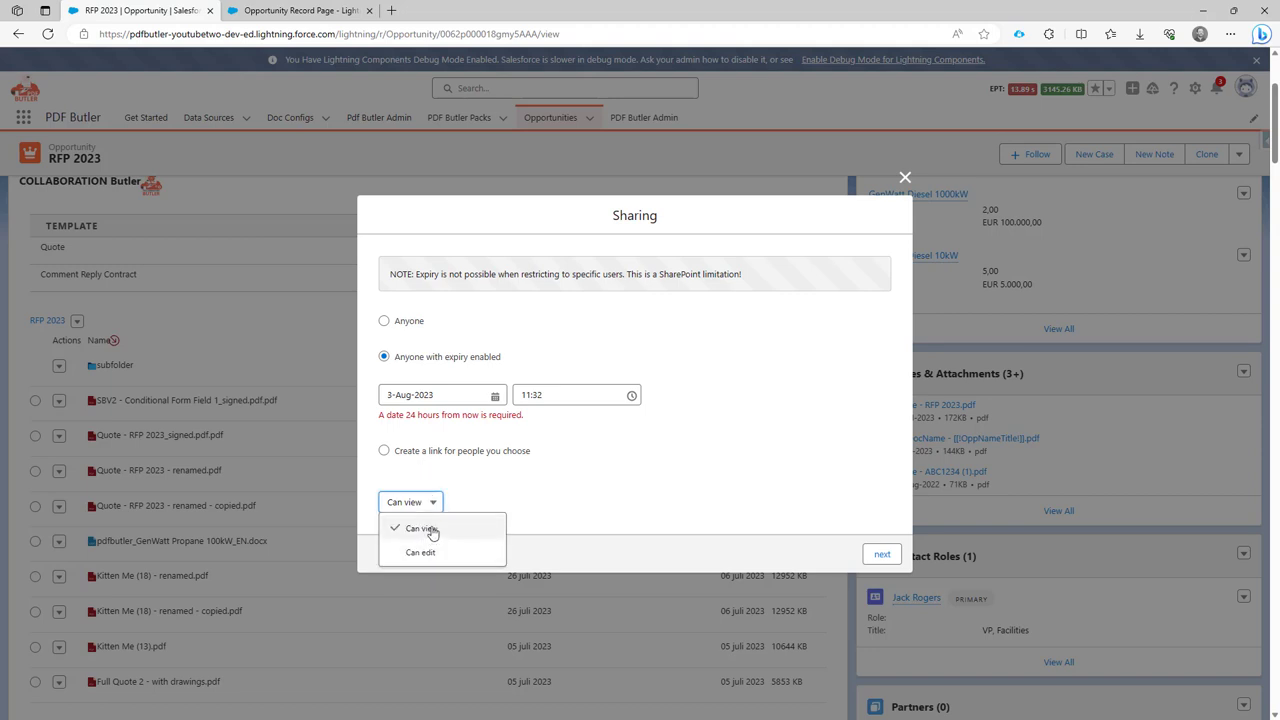
left_click(557, 494)
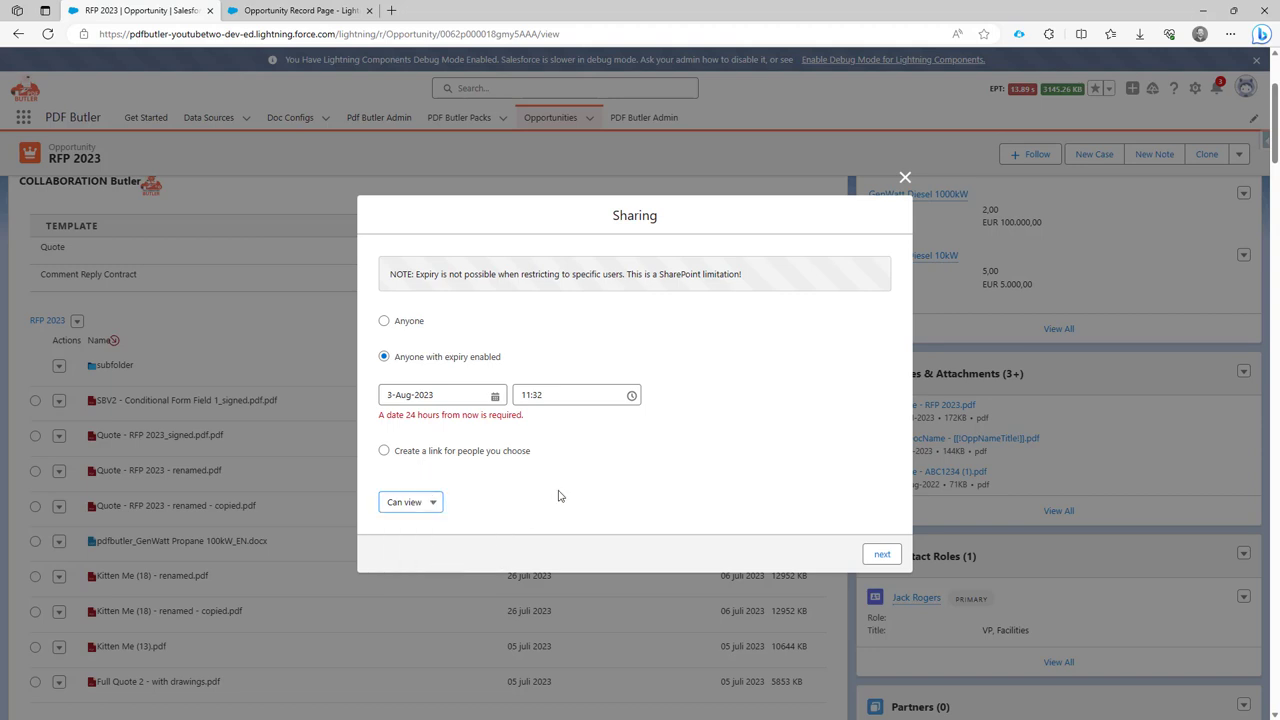
Switch to a link for people you choose, add two recipients found by name, and remove both again
left_click(477, 452)
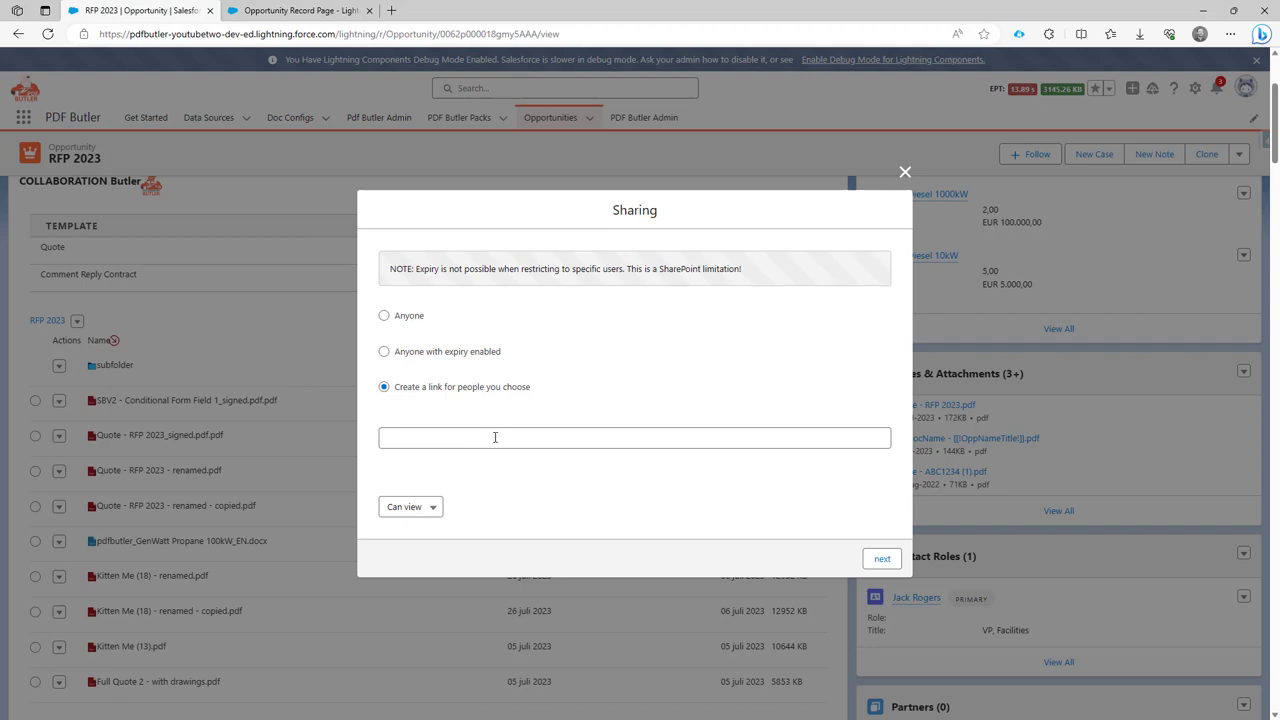
left_click(494, 437)
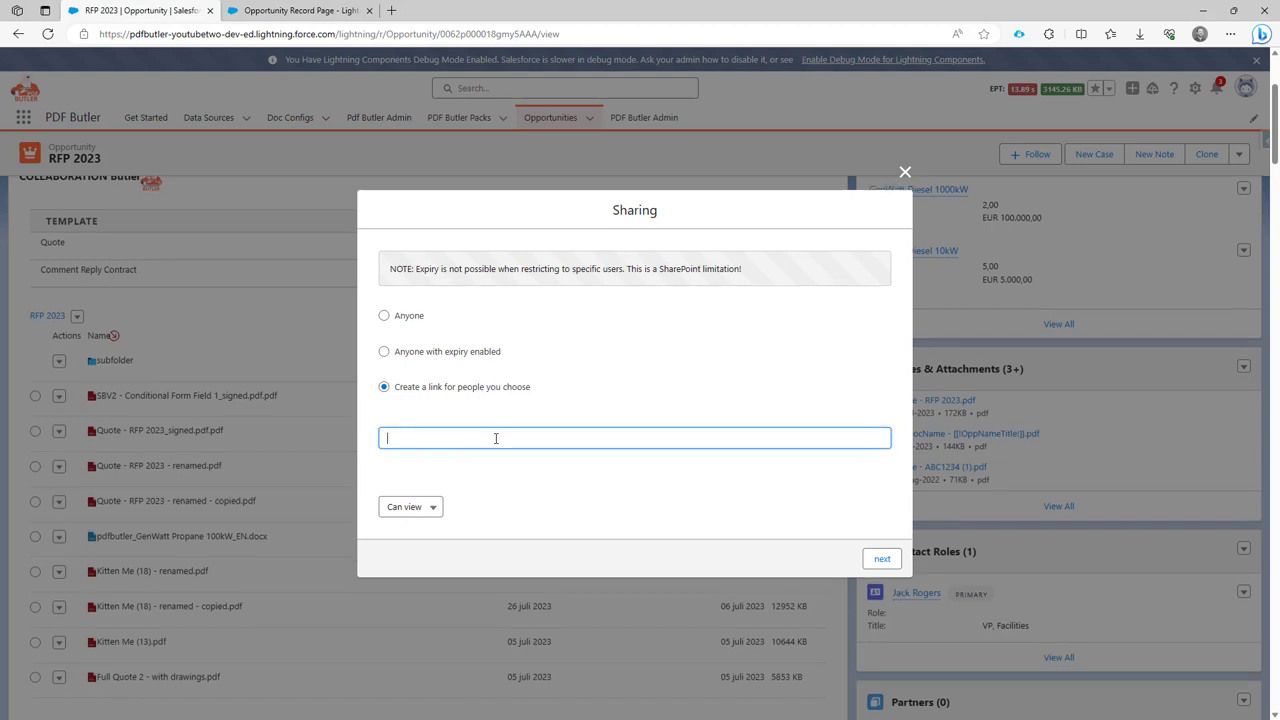
scroll(497, 437, "down", 2)
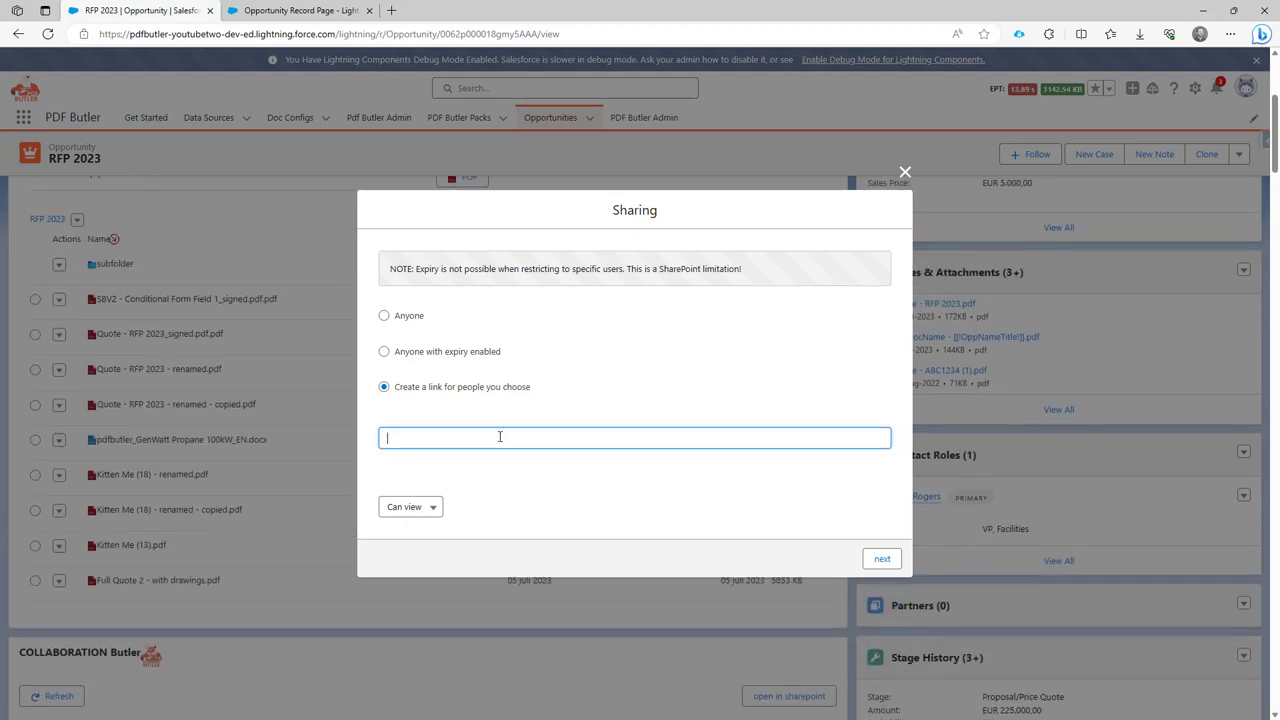
type("igor")
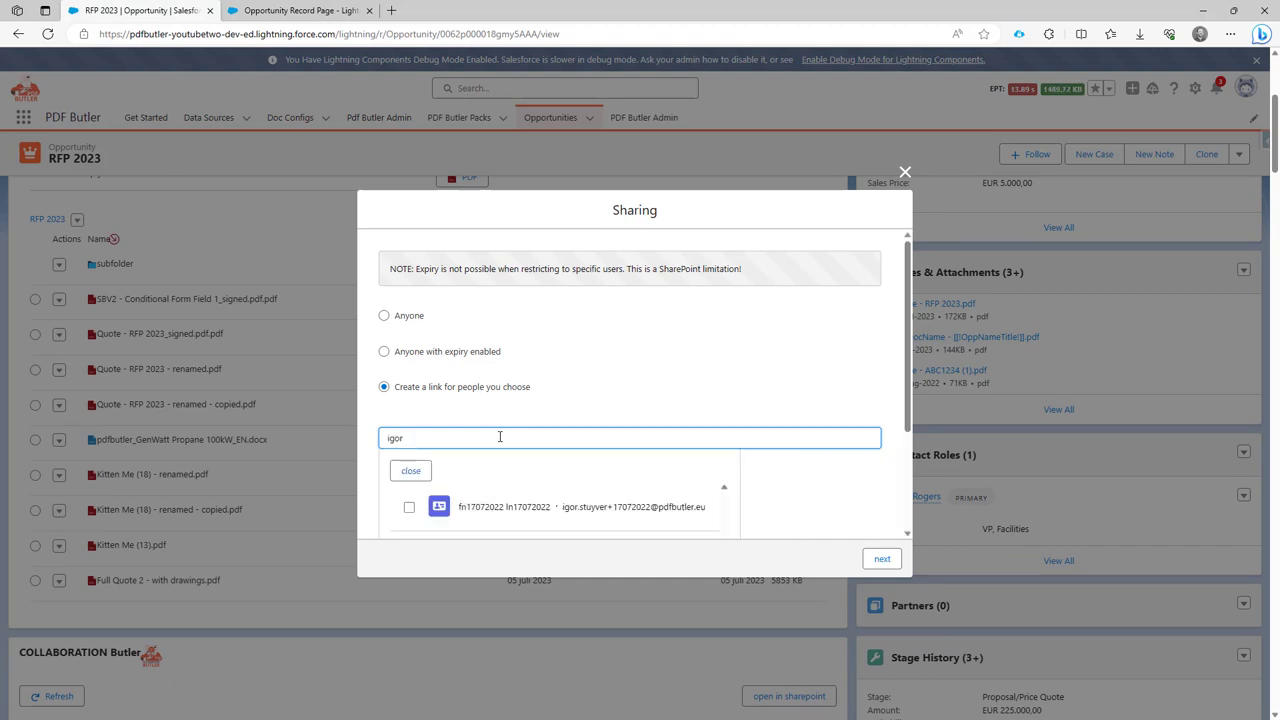
scroll(537, 437, "down", 3)
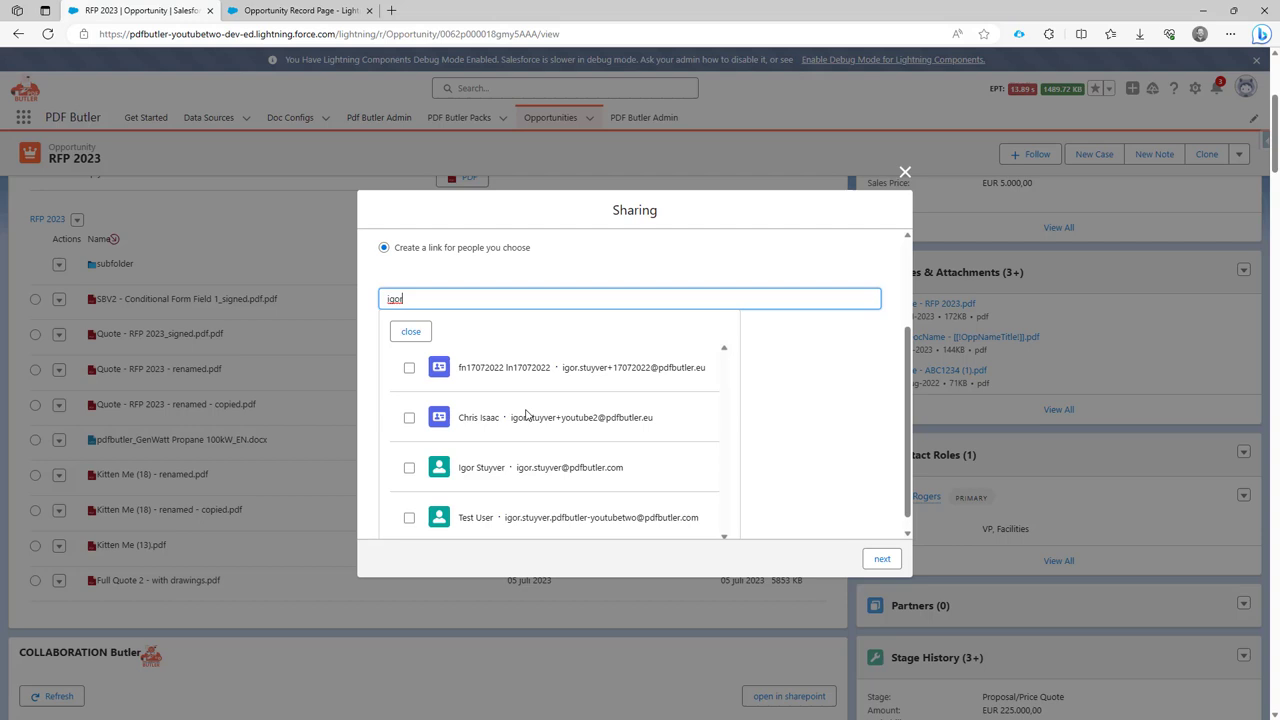
left_click(409, 419)
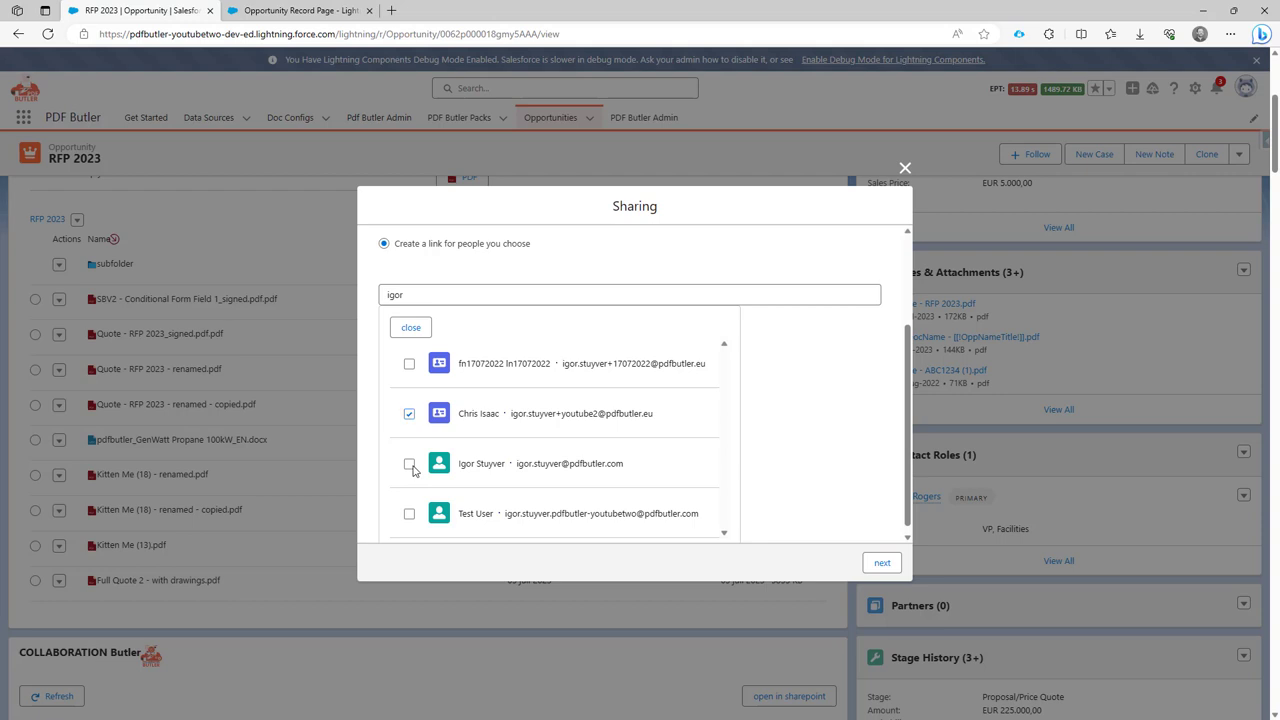
left_click(409, 465)
left_click(408, 328)
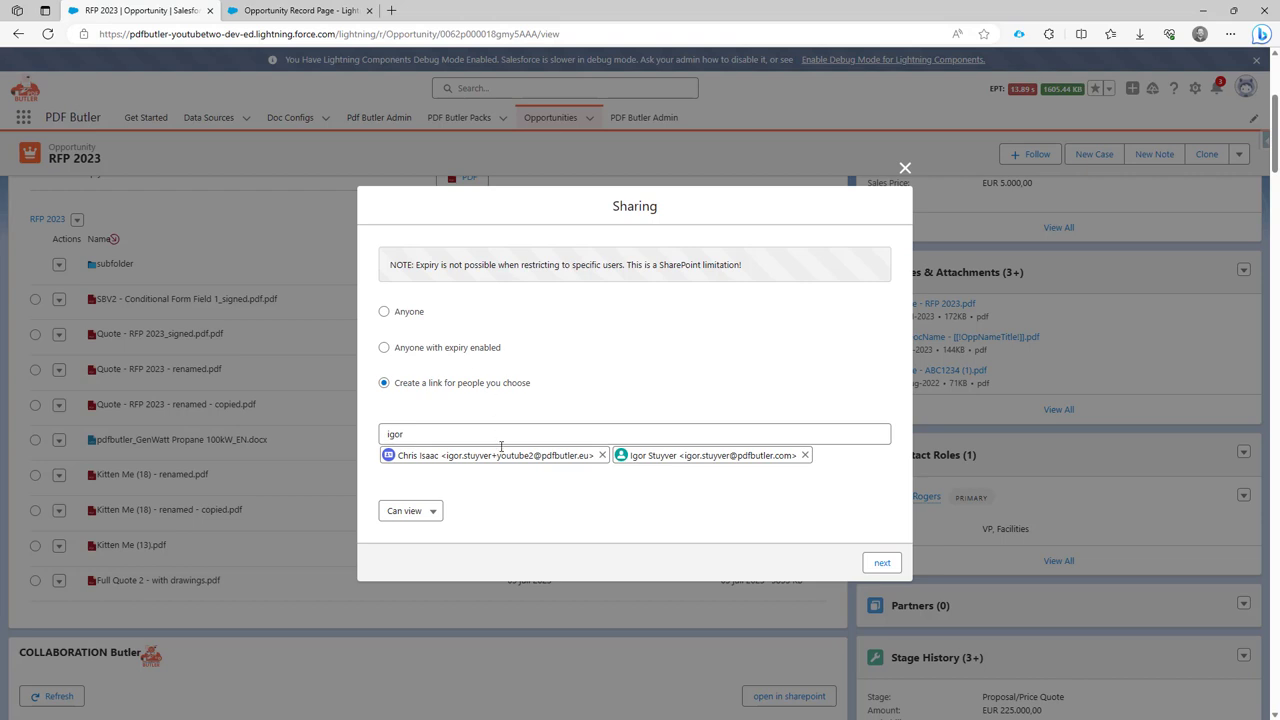
left_click(603, 456)
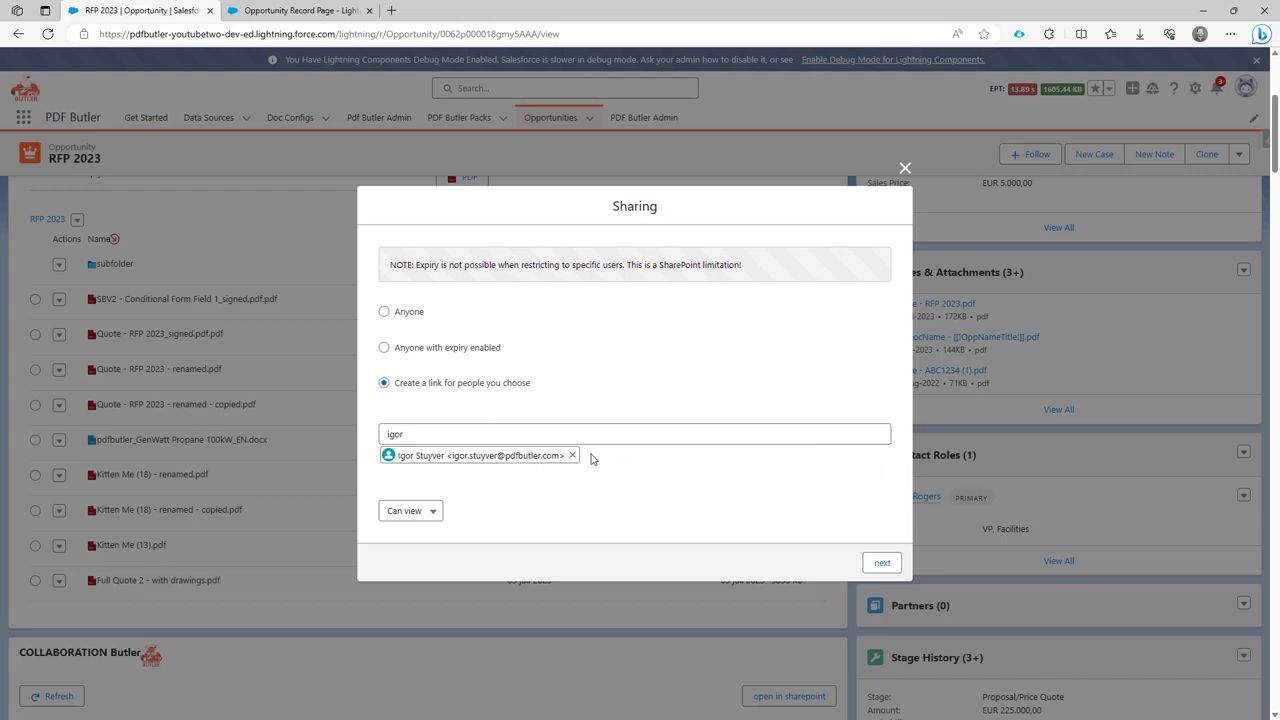
left_click(572, 455)
Create a sharing link for anyone with expiry enabled on 3-Aug-2023 and finish the sharing dialog
left_click(447, 356)
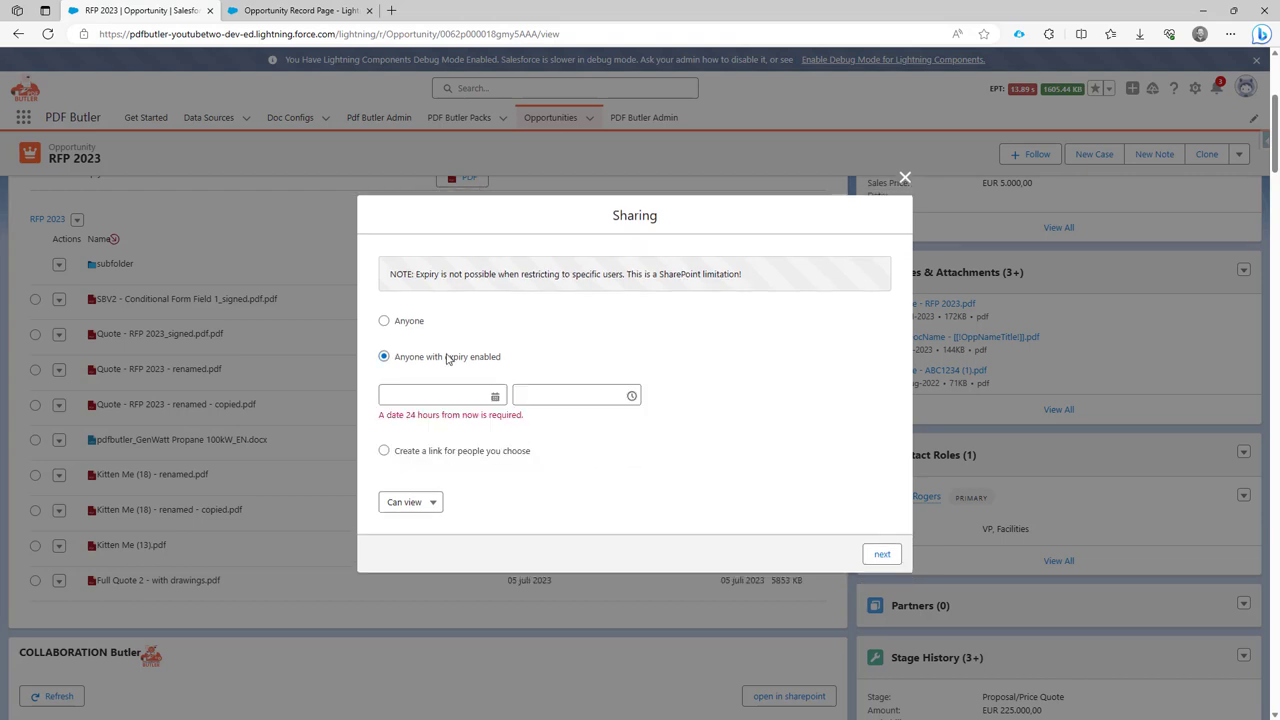
left_click(440, 397)
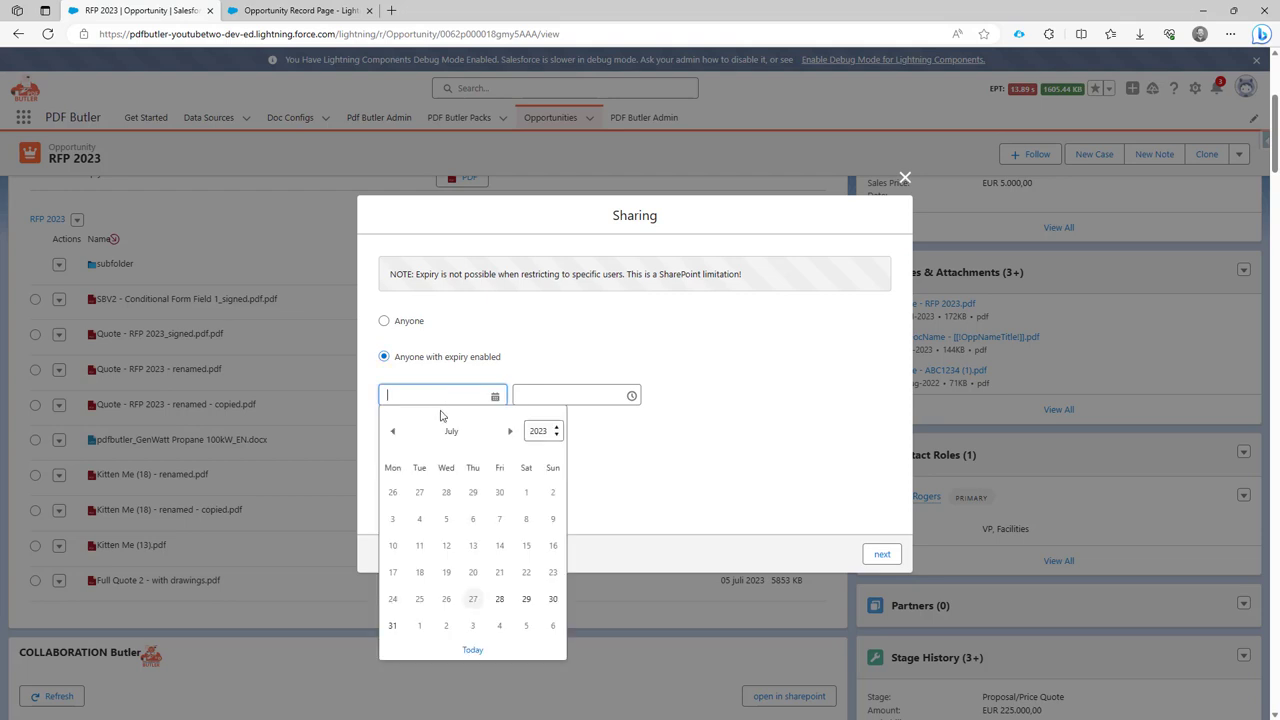
left_click(473, 625)
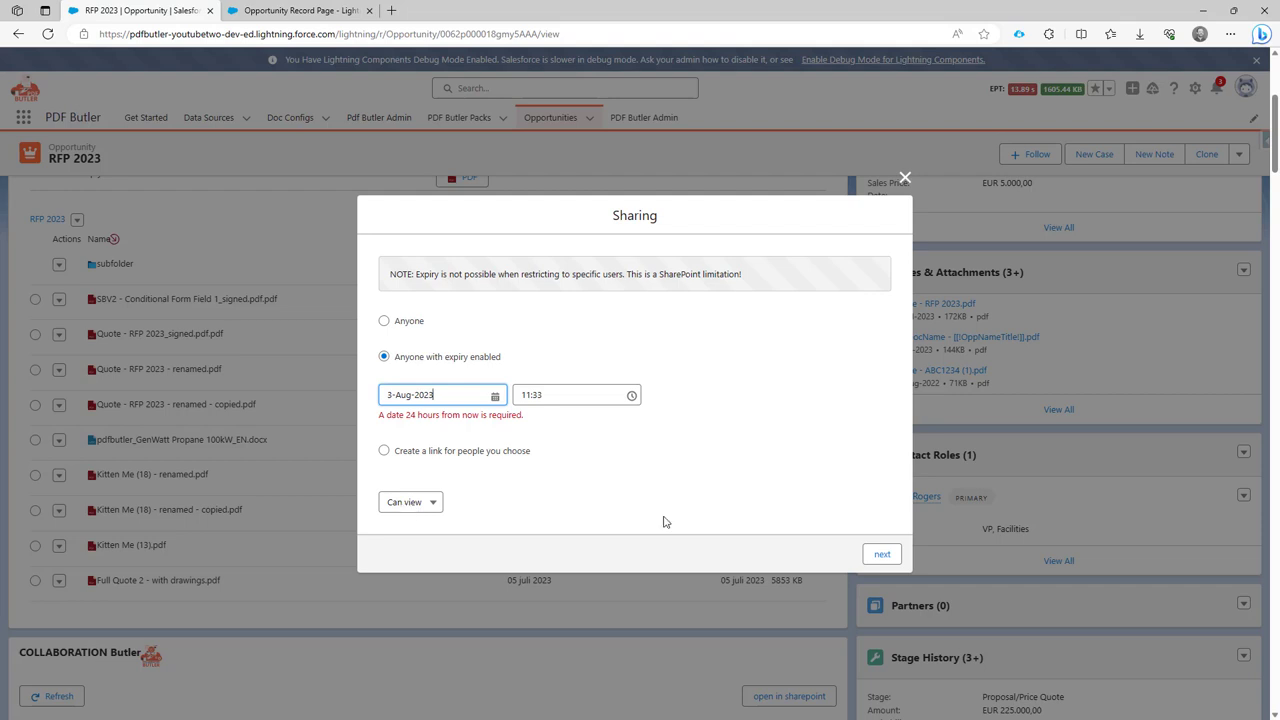
left_click(868, 551)
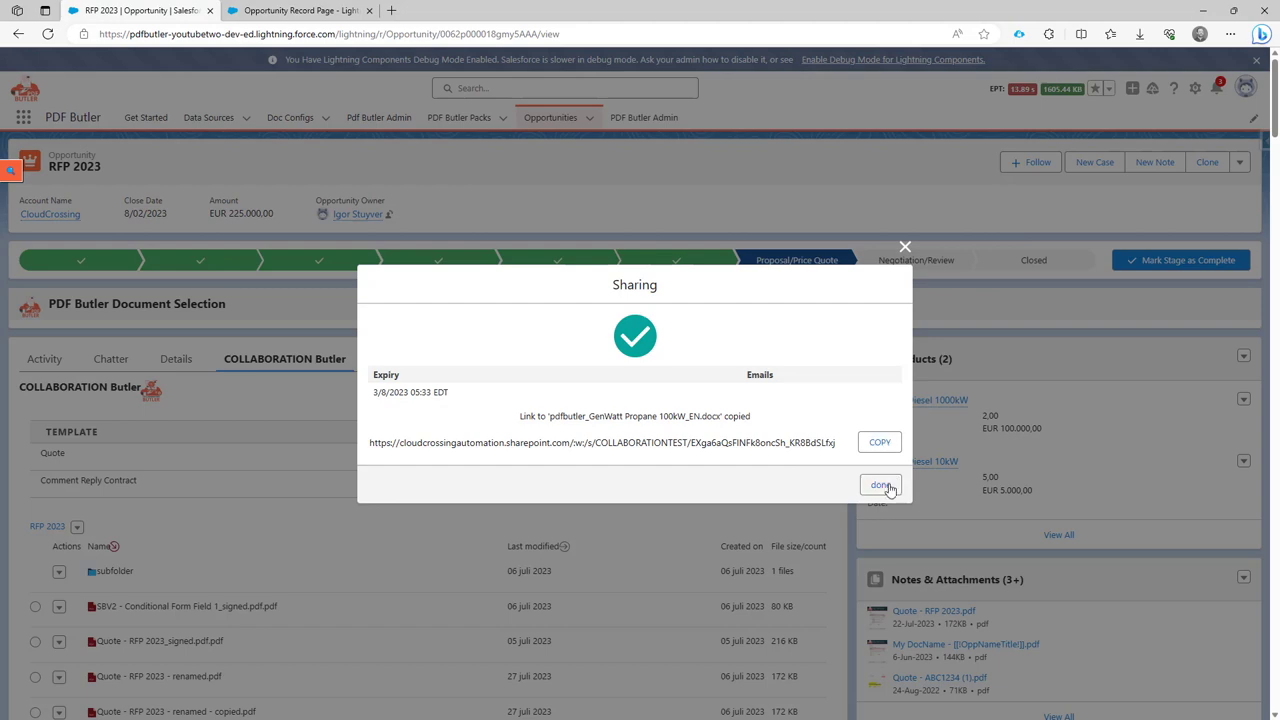
left_click(880, 485)
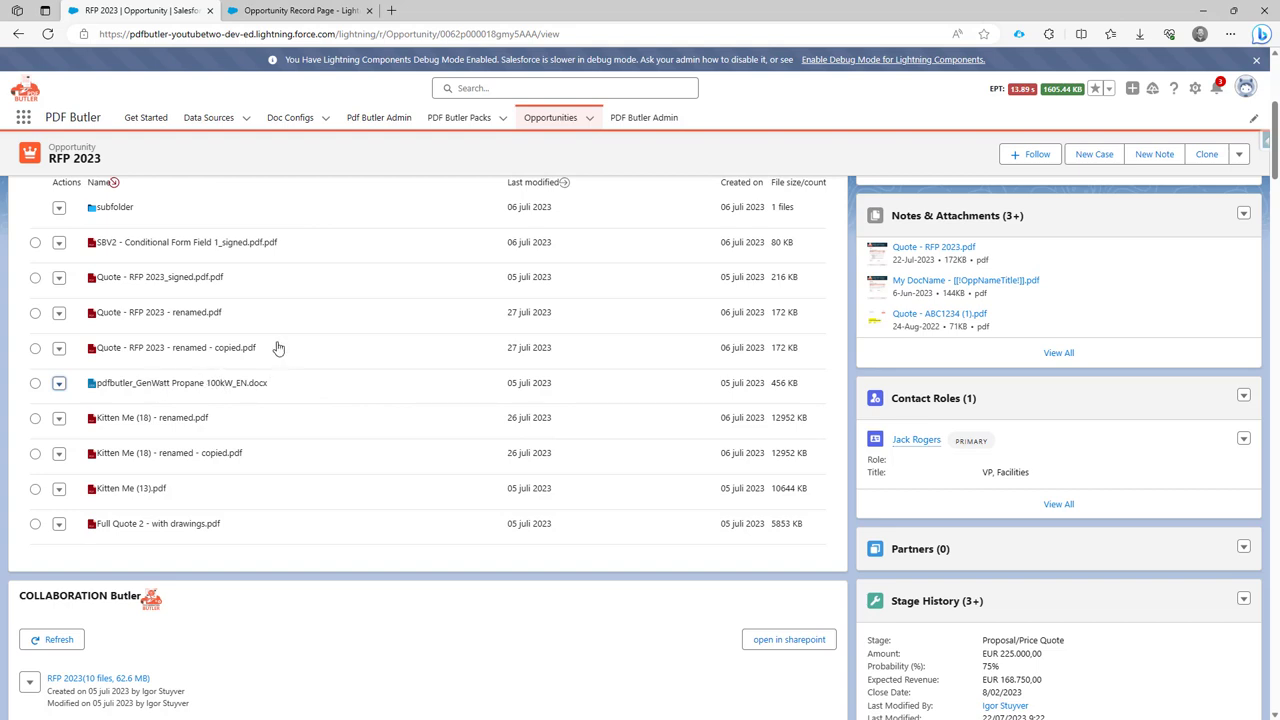
Open sharing for pdfbutler_GenWatt Propane 100kW_EN.docx again and choose a link for people you choose
scroll(257, 350, "up", 1)
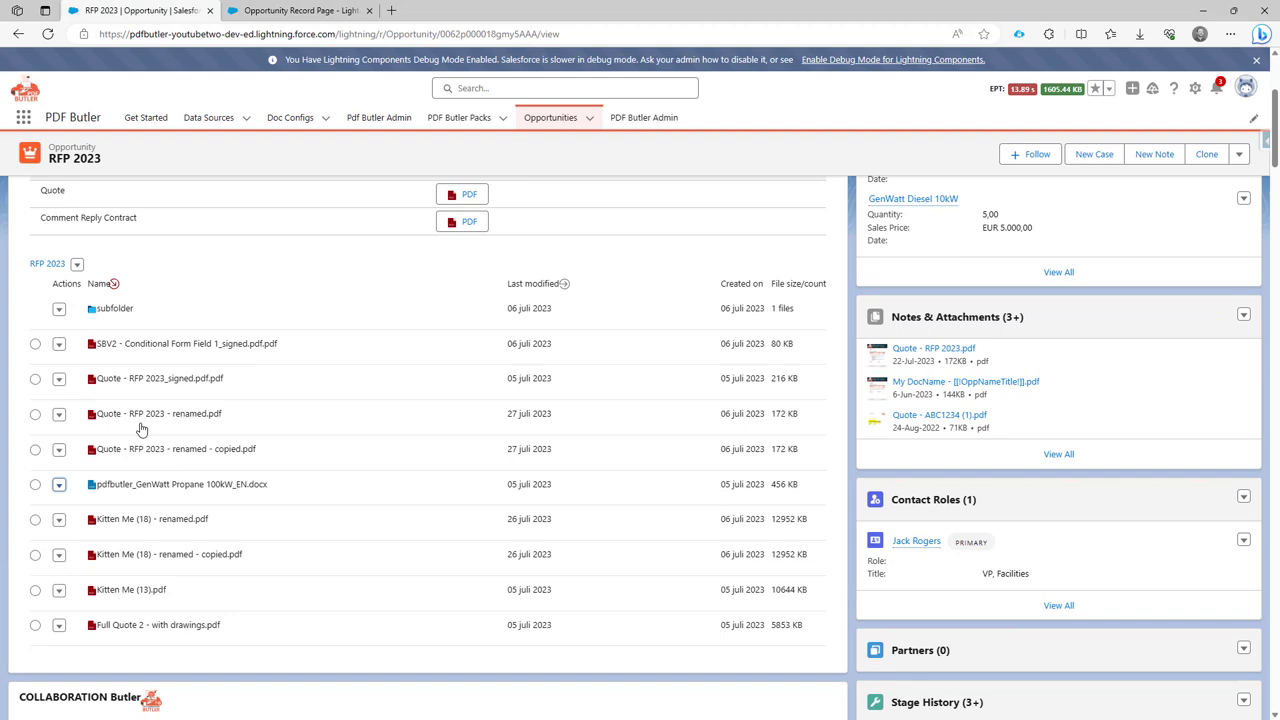
left_click(58, 488)
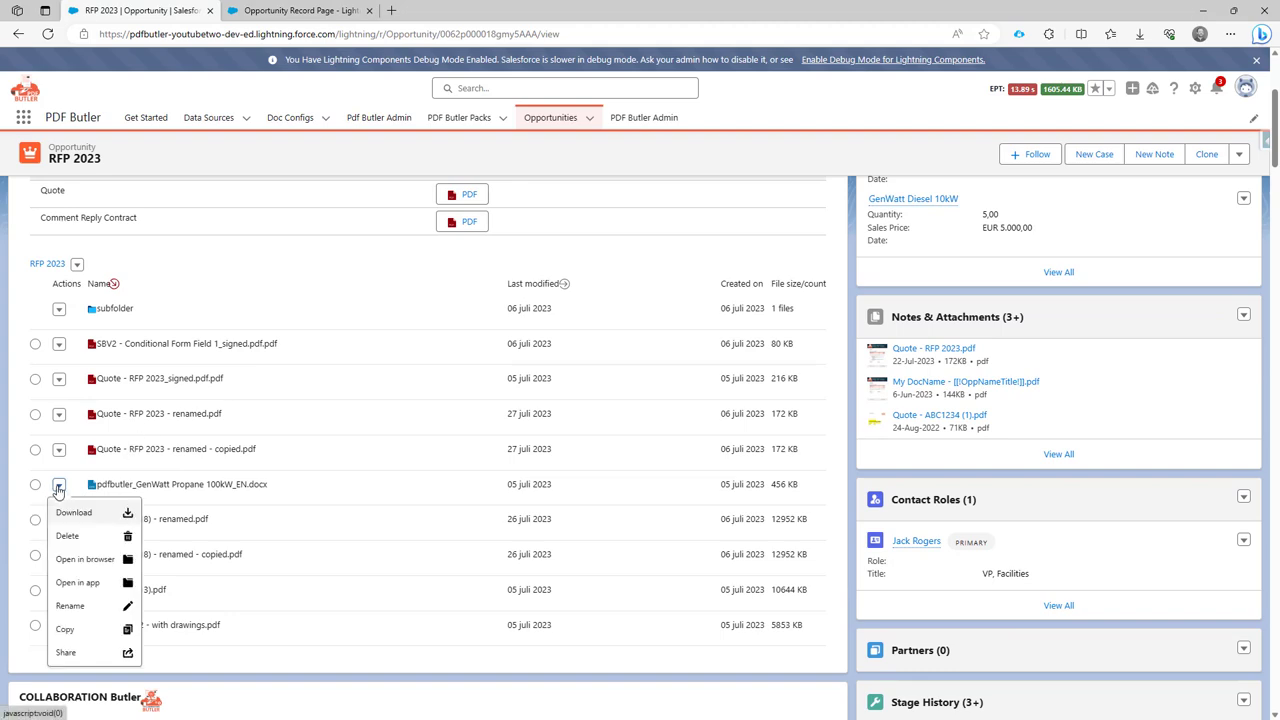
left_click(55, 658)
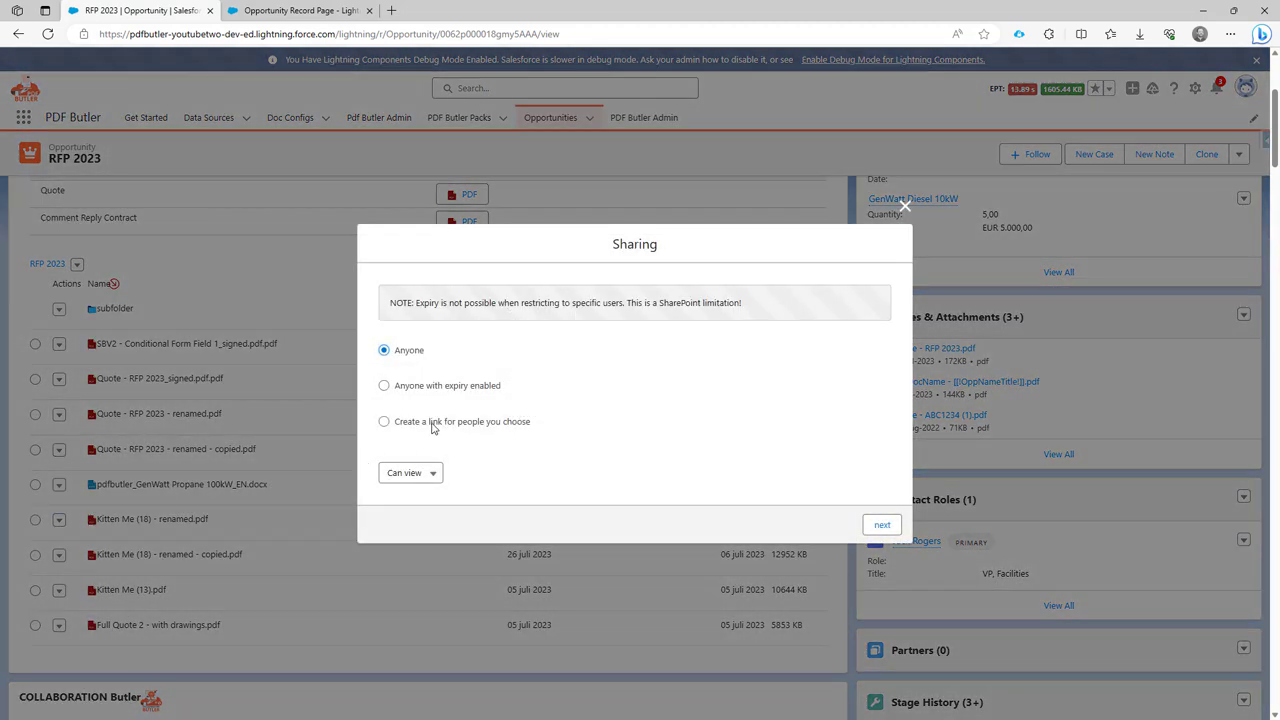
left_click(434, 424)
left_click(455, 440)
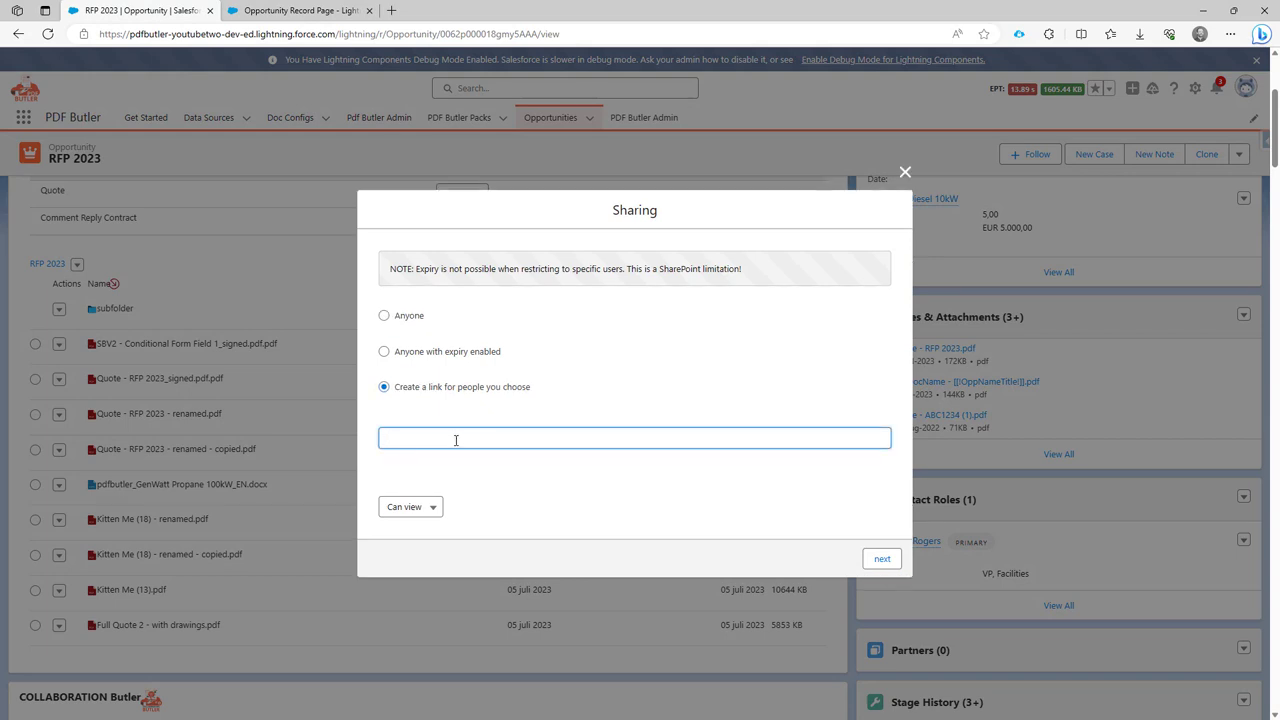
Search for recipients by first name and add the second and third matches to the restricted link
type("igor")
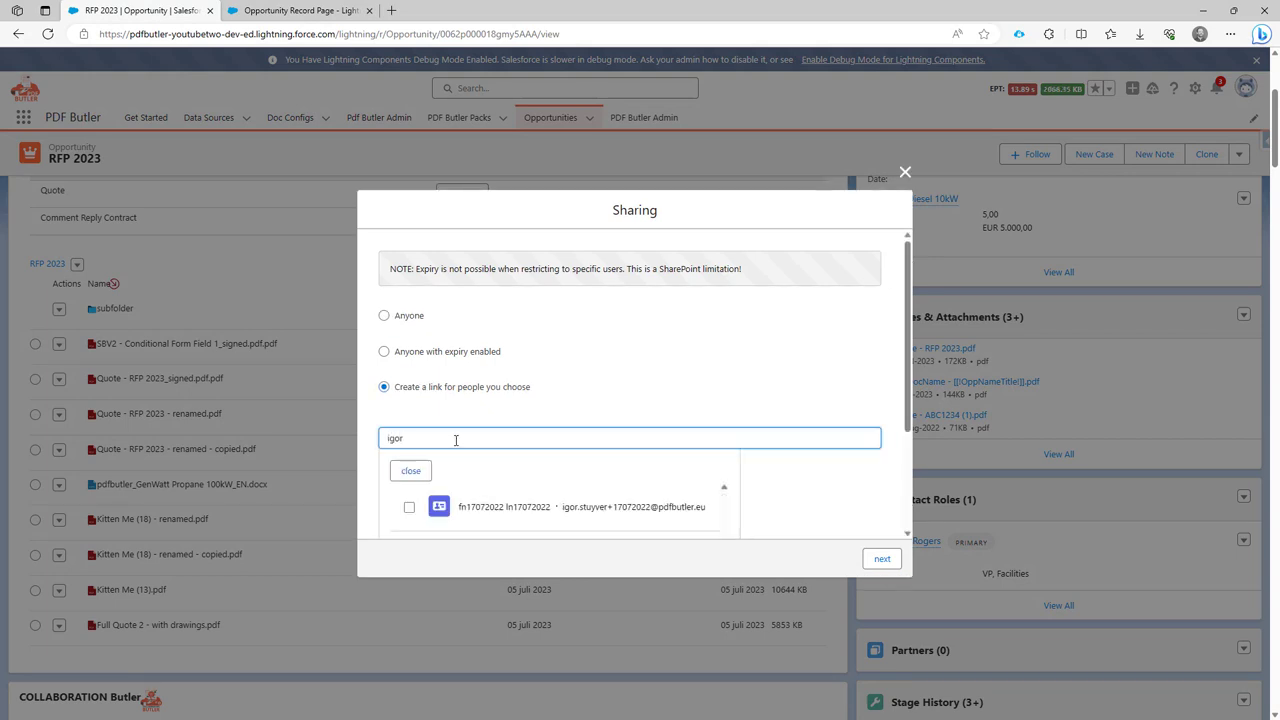
scroll(460, 437, "down", 1)
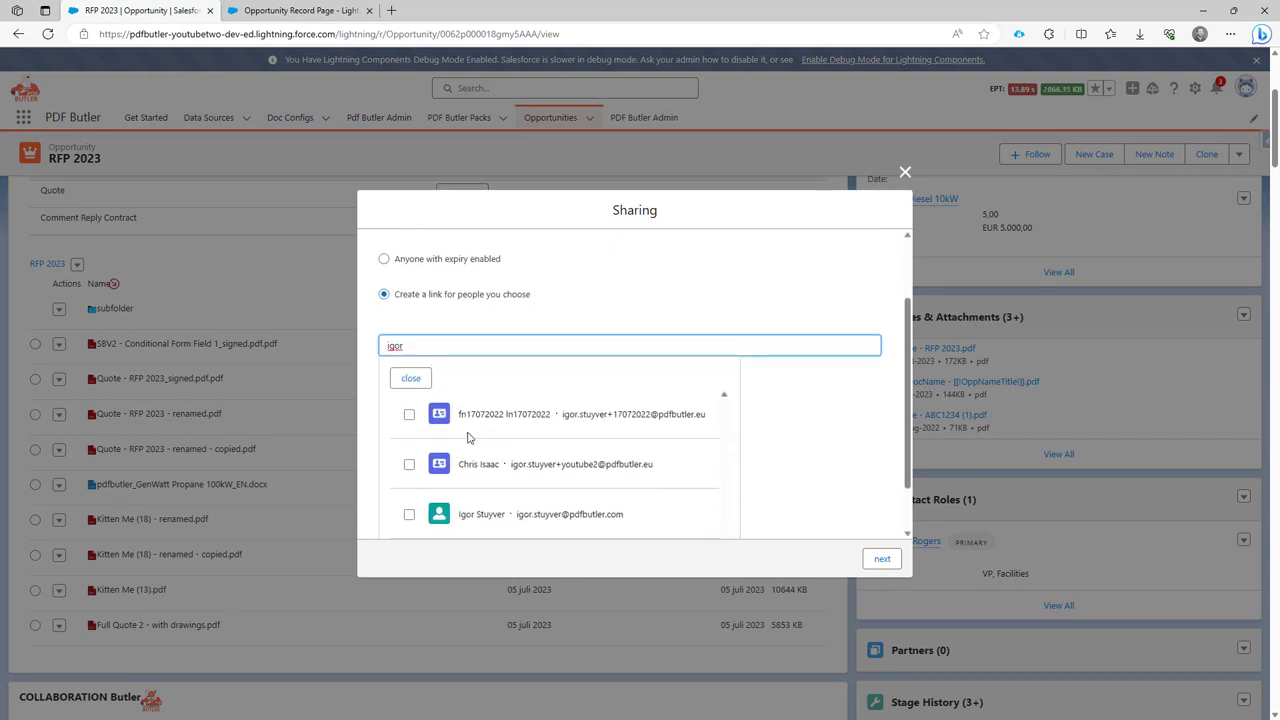
left_click(409, 464)
scroll(409, 468, "down", 1)
left_click(409, 464)
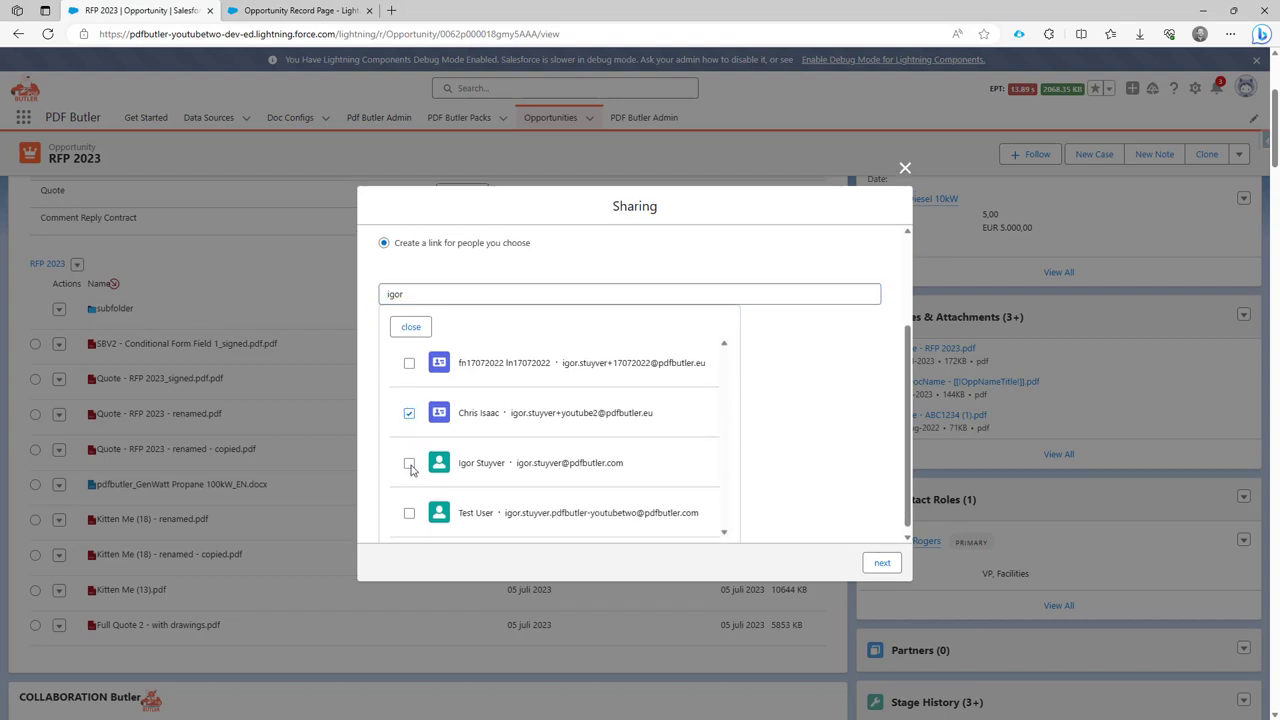
left_click(409, 327)
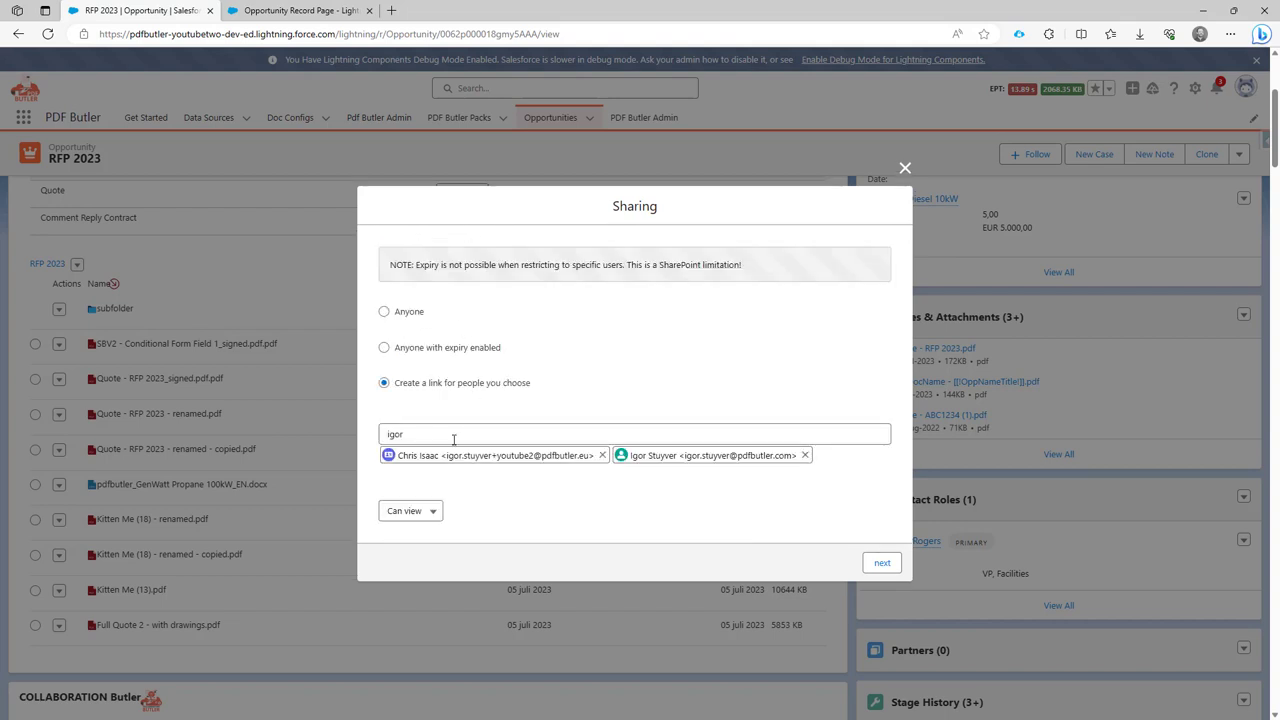
Choose the restricted link's permission, generate the link, and finish the sharing dialog after checking the recipient e-mails
left_click(431, 515)
left_click(426, 560)
left_click(887, 564)
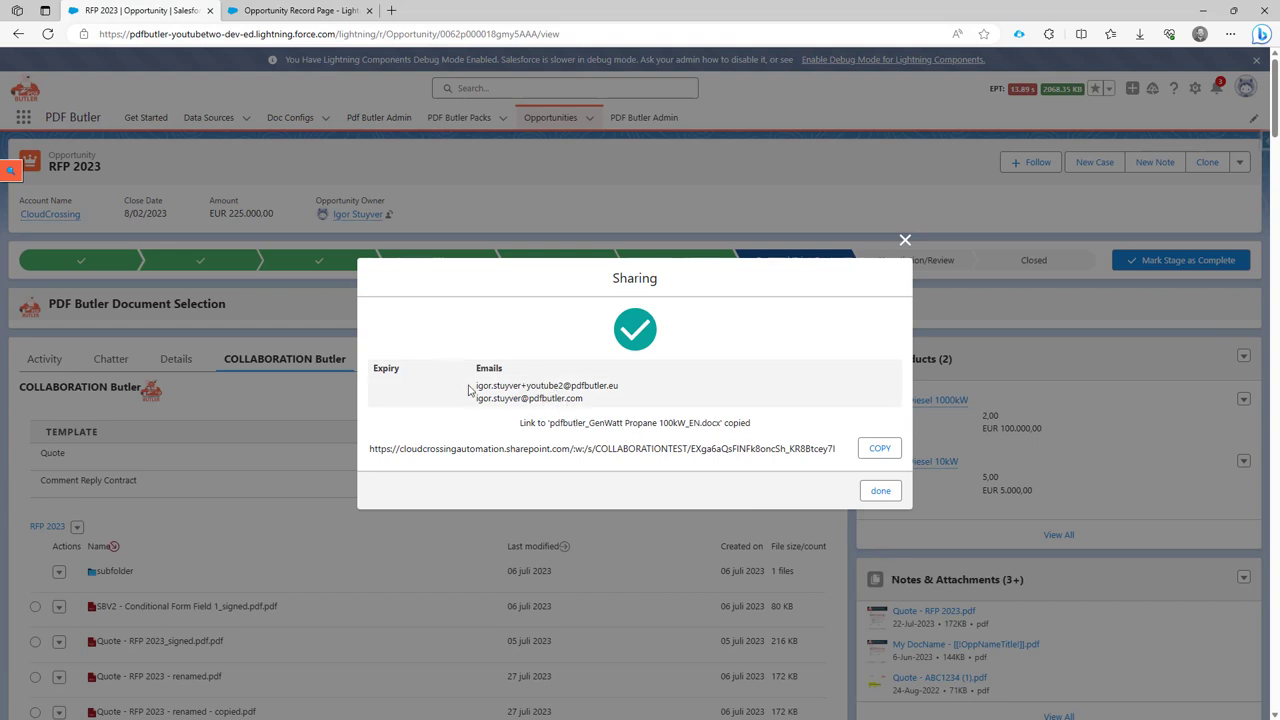
triple_click(505, 386)
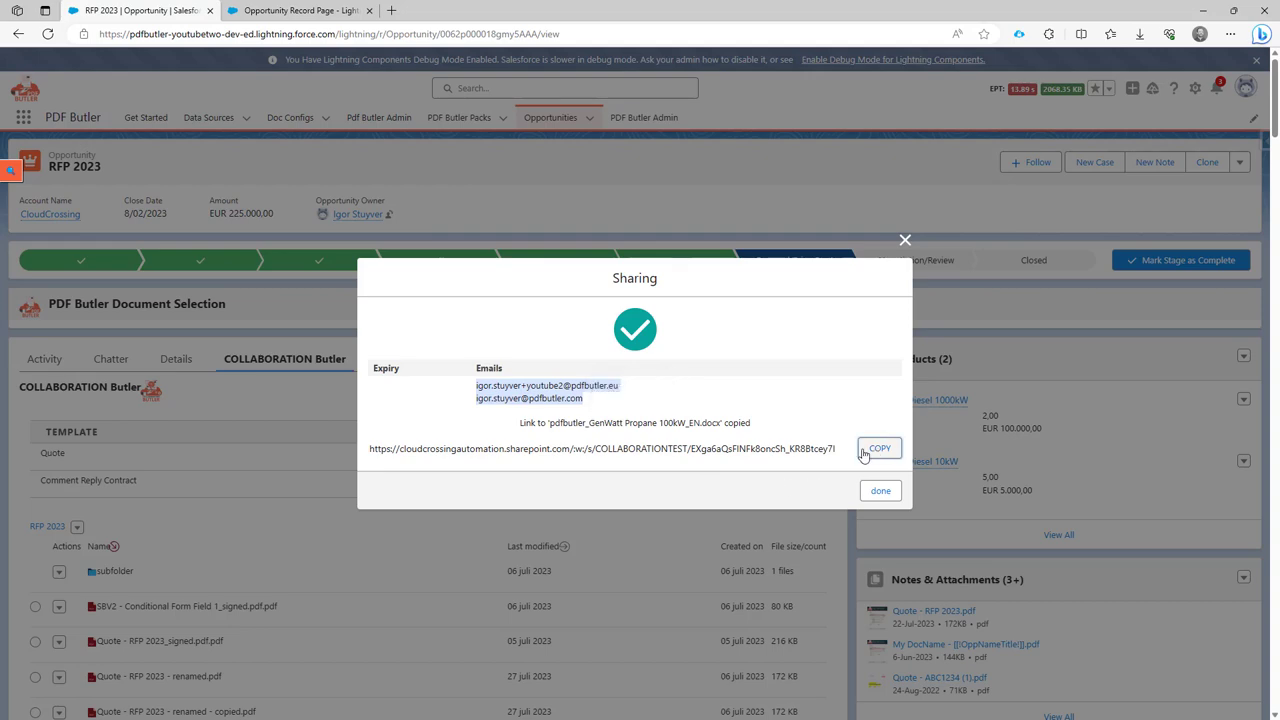
left_click(879, 491)
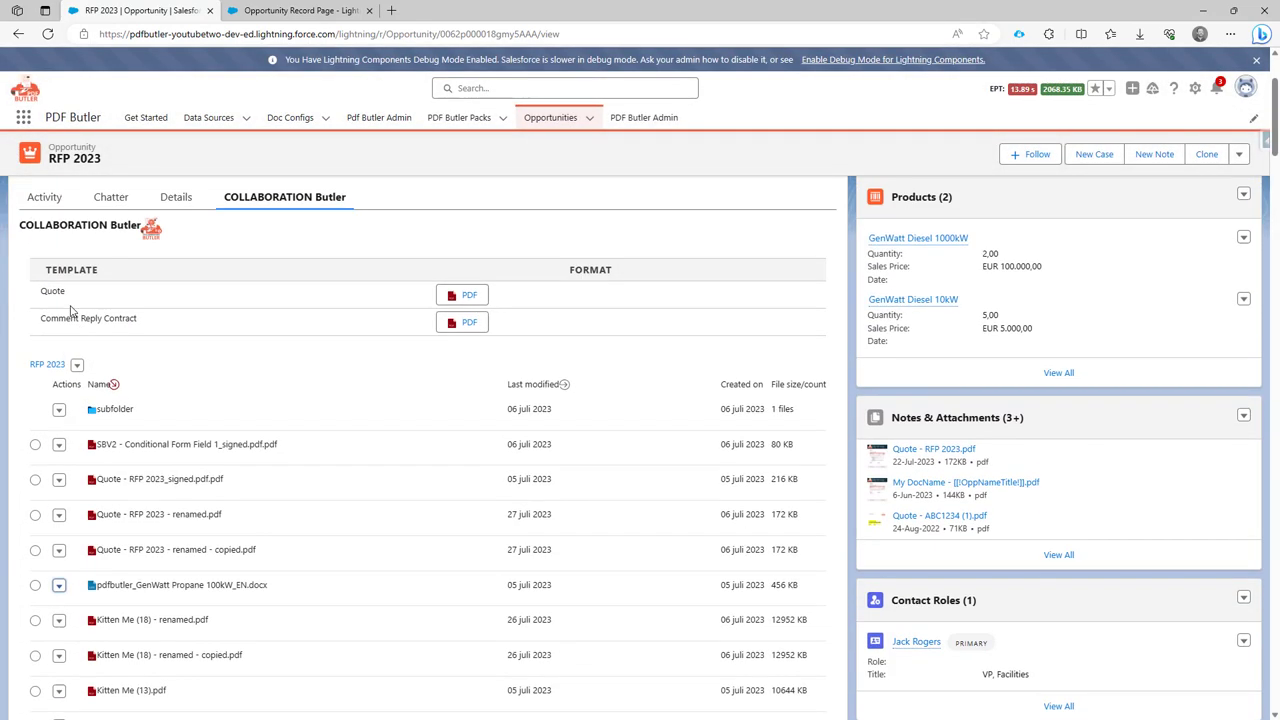
Open the RFP 2023 folder in SharePoint and view the sharing links under Manage Access for the pdfbutler_GenWatt Propane 100kW_EN.docx document
left_click(76, 364)
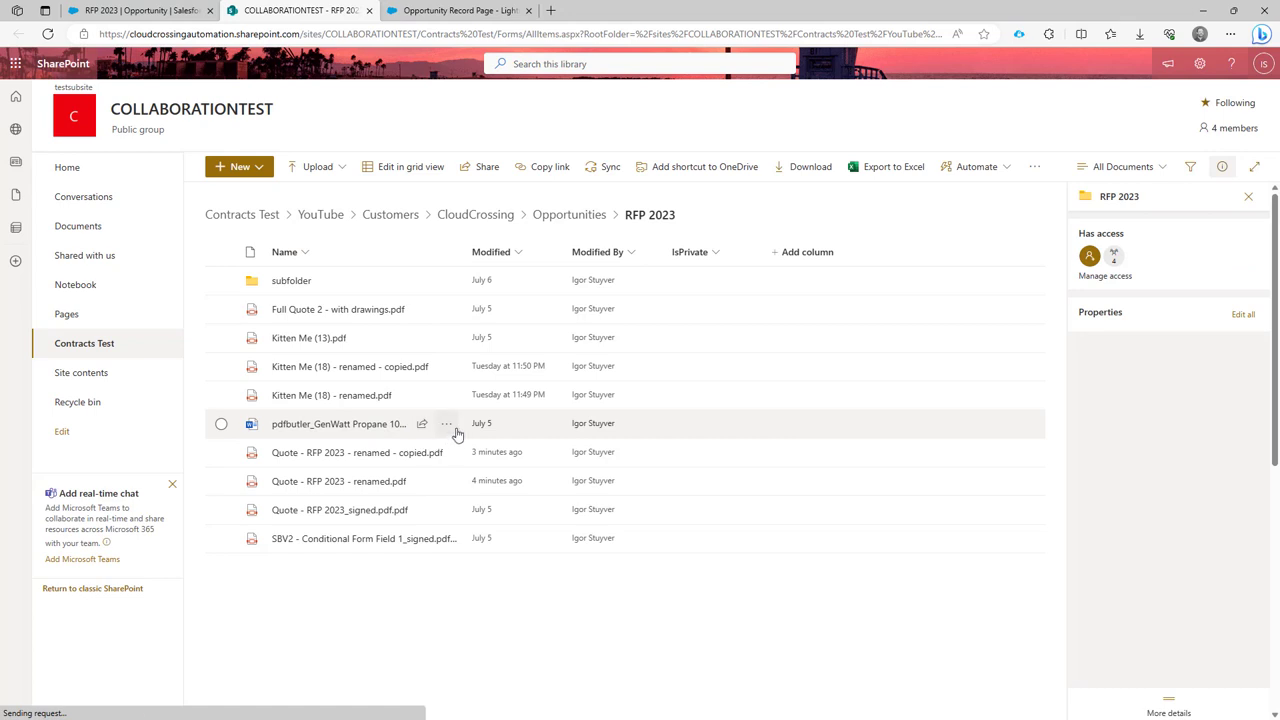
left_click(446, 424)
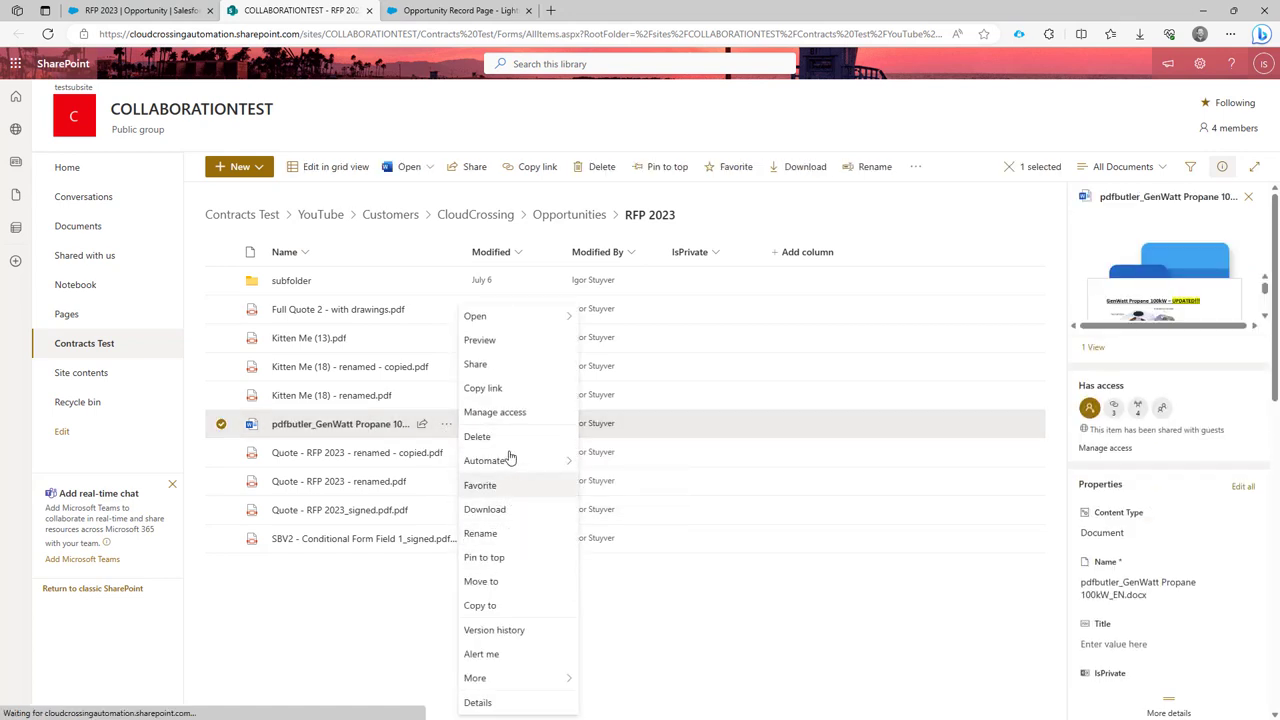
left_click(505, 434)
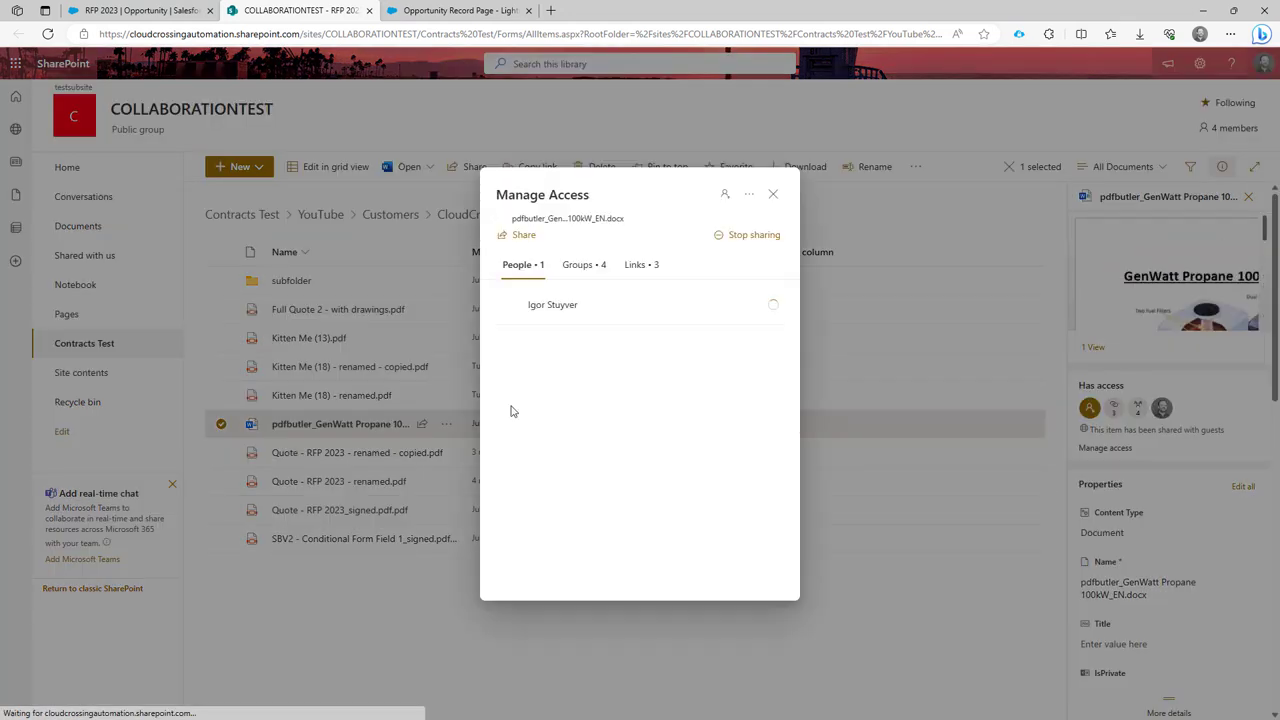
left_click(638, 266)
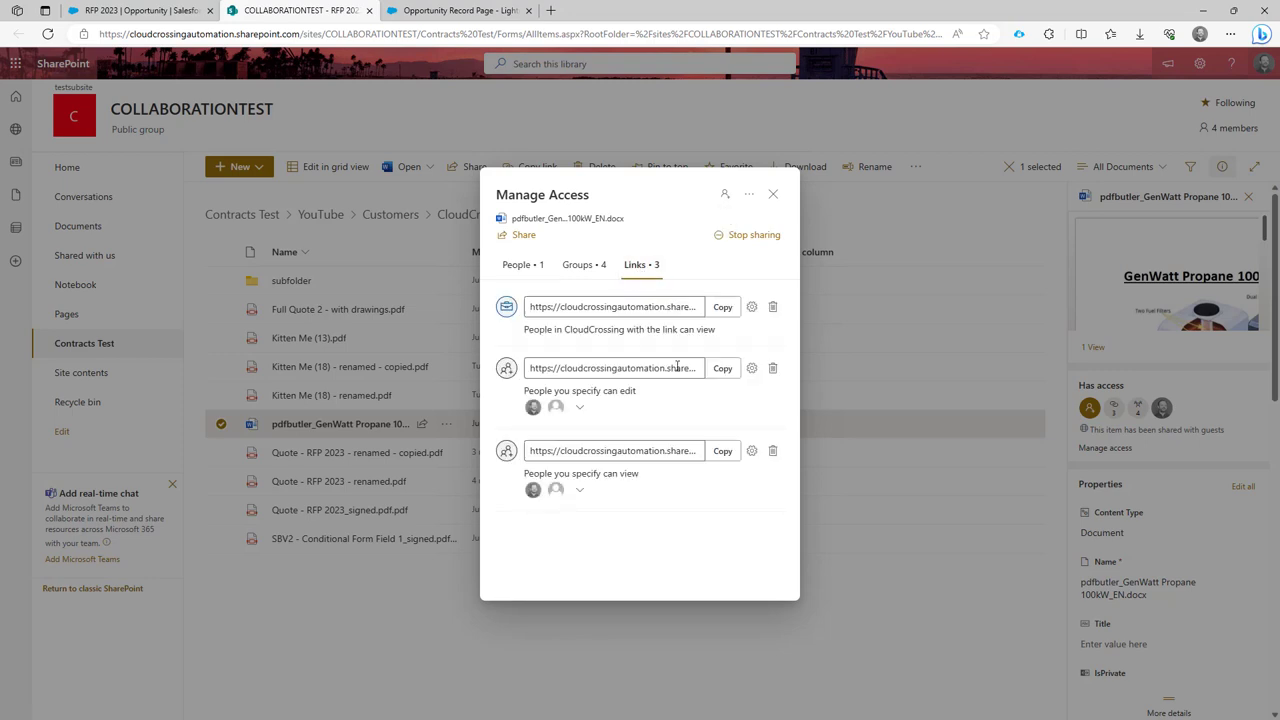